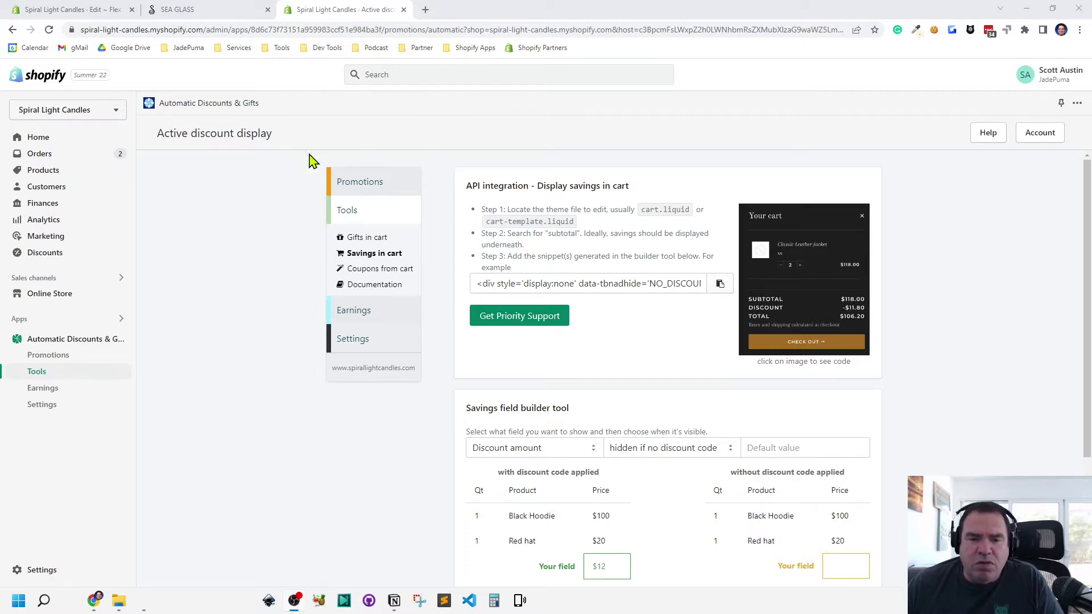
Review the Savings in cart integration steps and the savings field builder tool in the Automatic Discounts & Gifts app.
left_click(362, 259)
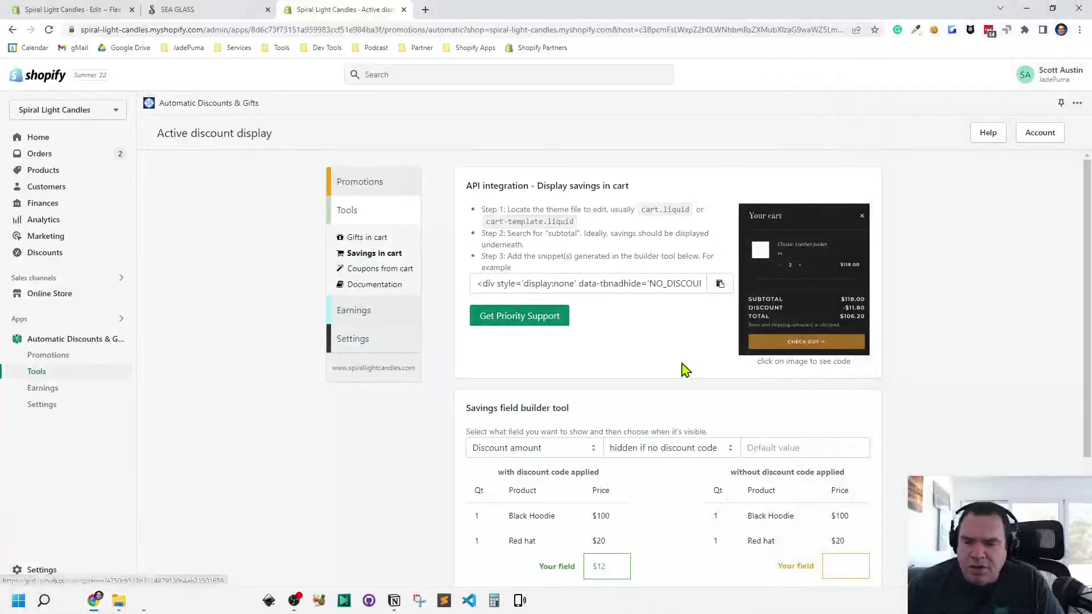
scroll(685, 370, "down", 3)
scroll(710, 478, "up", 3)
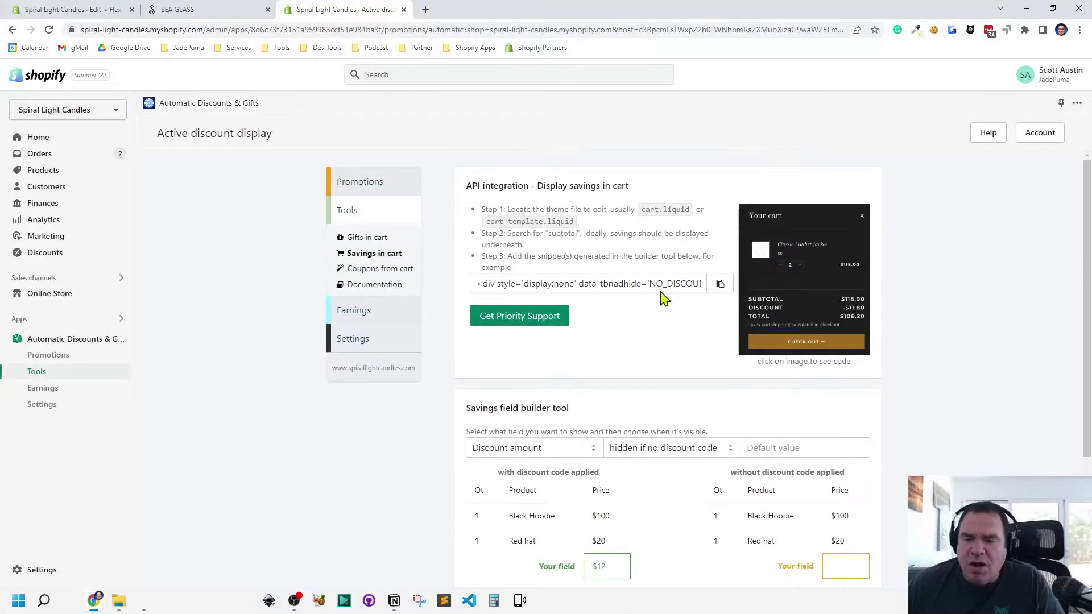
scroll(695, 311, "down", 3)
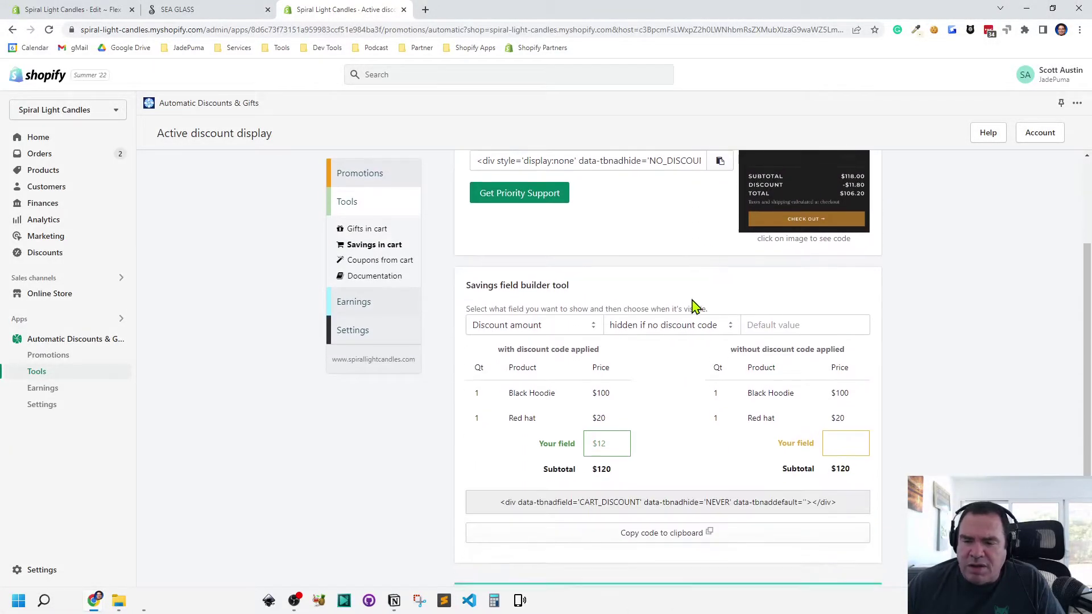
scroll(694, 415, "up", 3)
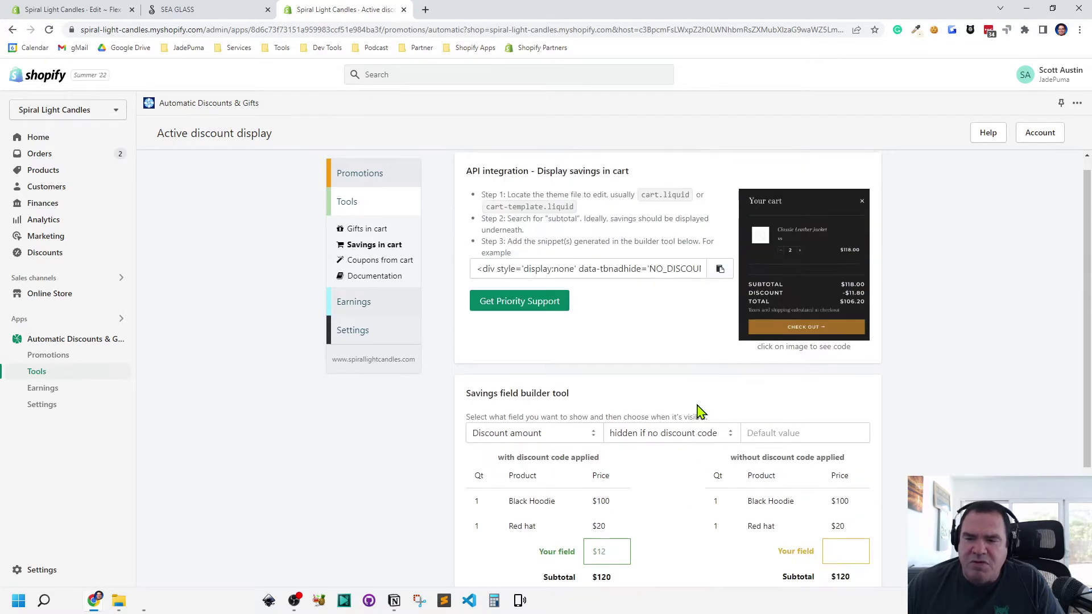
scroll(655, 315, "down", 3)
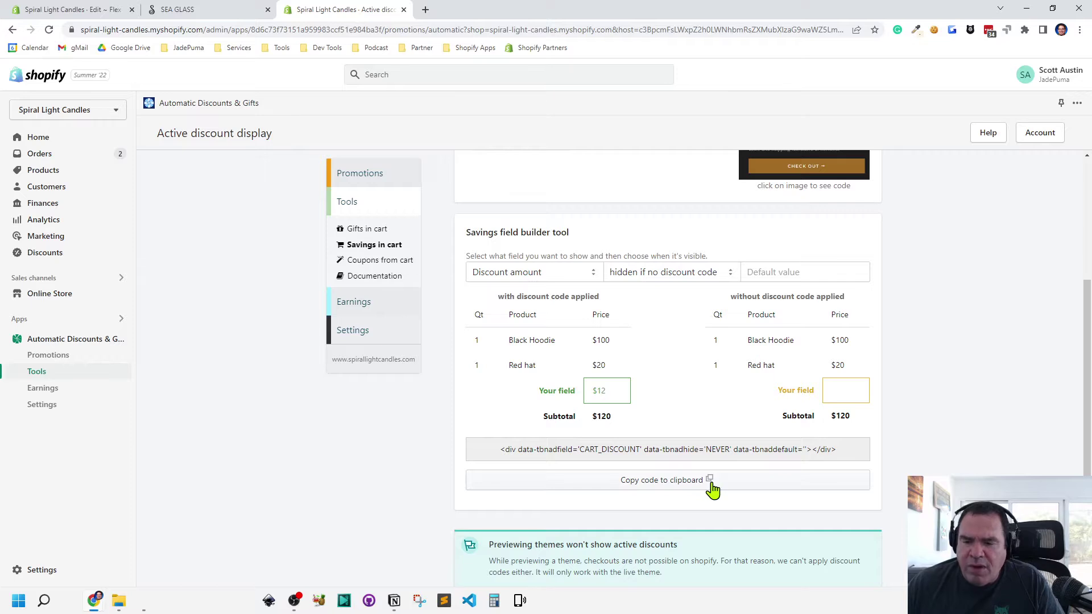
scroll(701, 313, "up", 3)
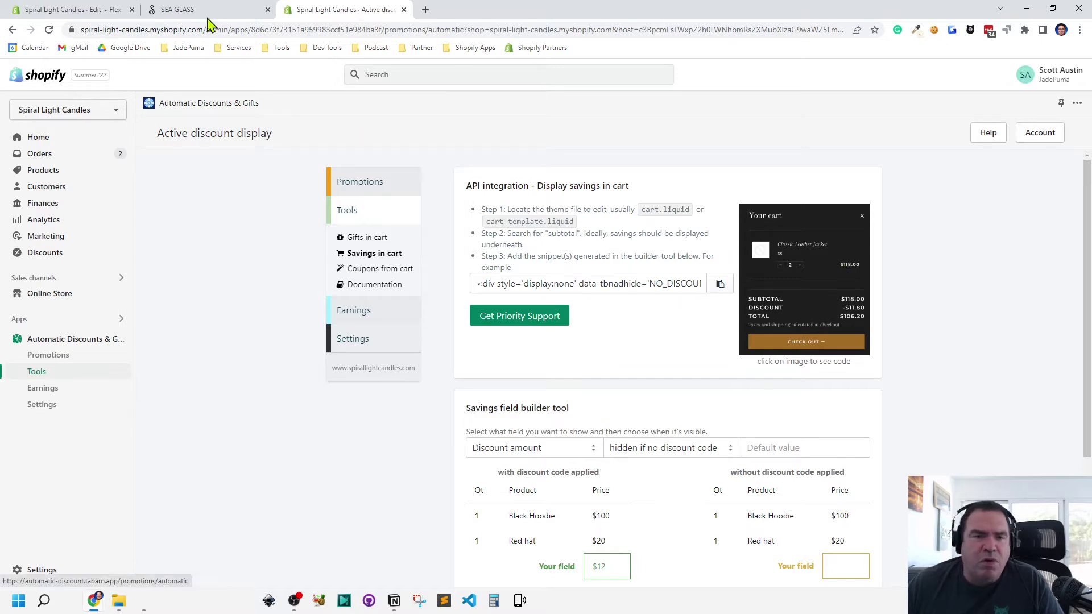
On the storefront, add two large SEA GLASS candles to the cart and check the subtotal area.
left_click(183, 12)
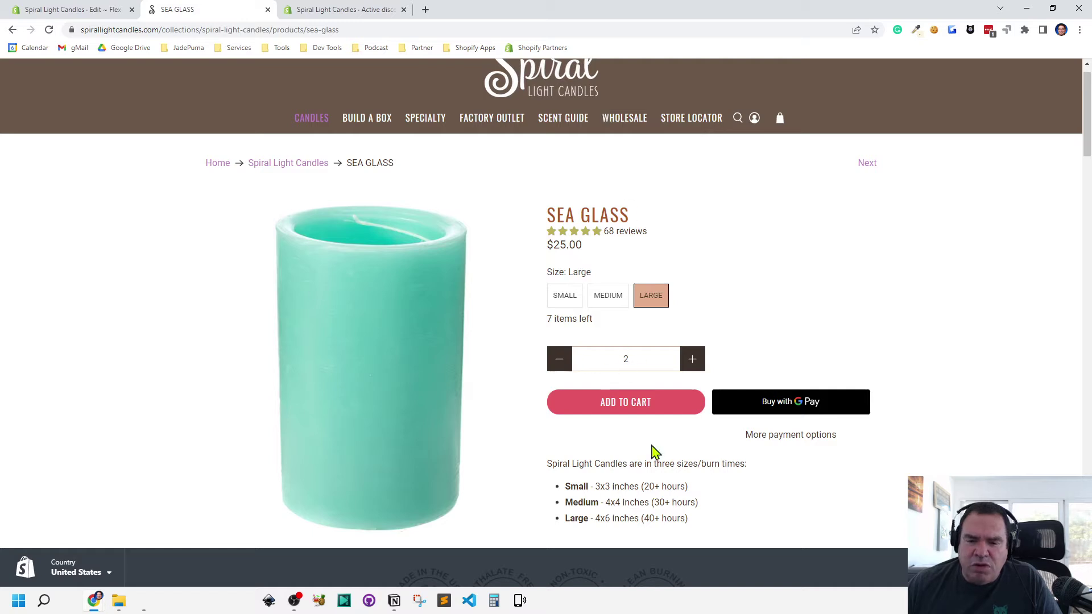
left_click(641, 407)
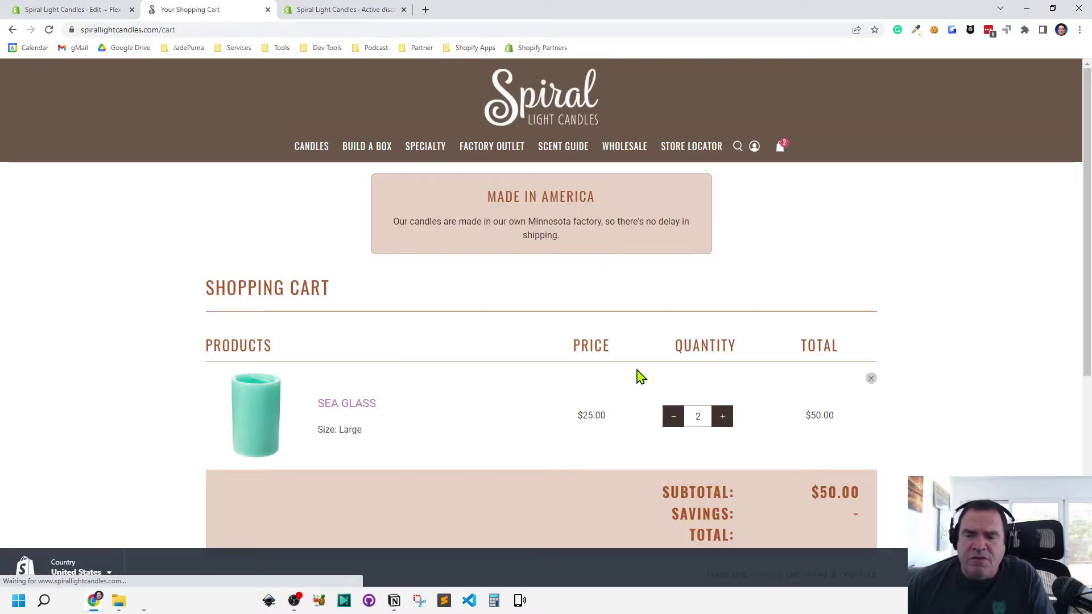
scroll(639, 377, "down", 1)
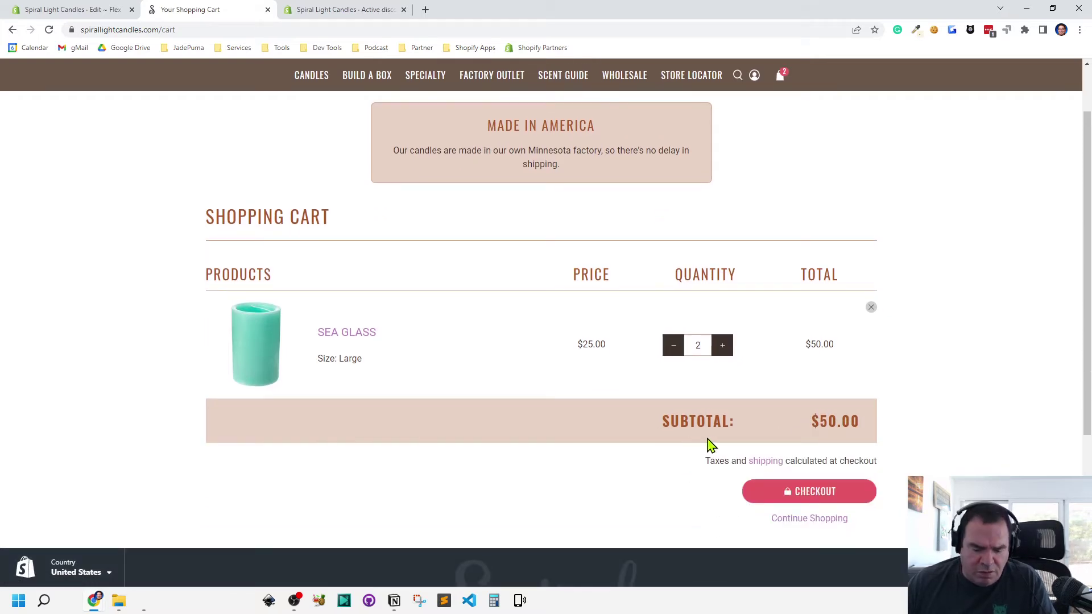
key("ctrl")
key("ctrl")
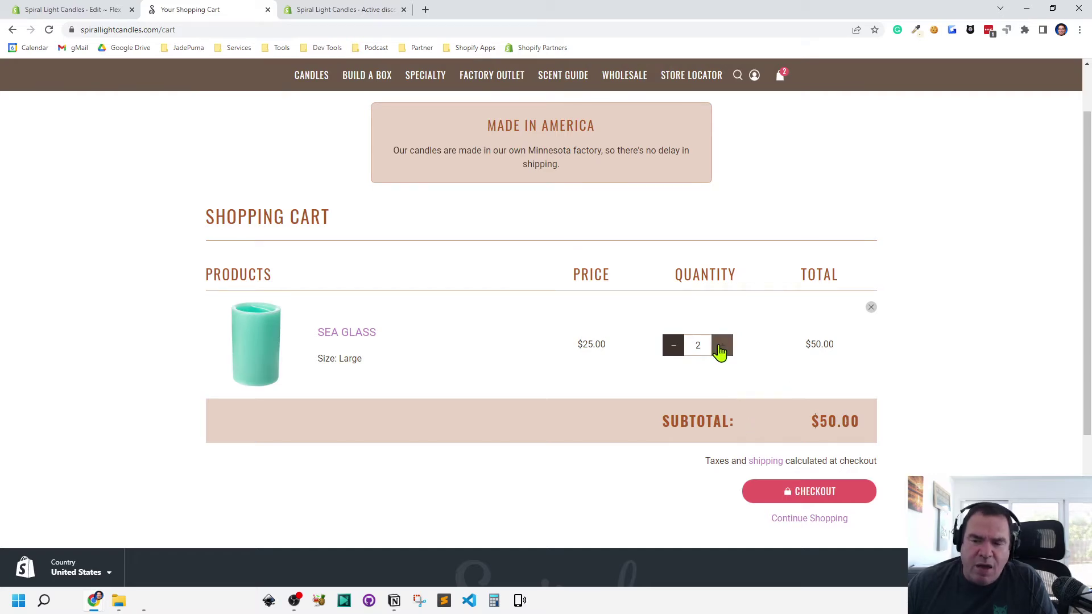
Increase the SEA GLASS quantity in the cart to 3 and check the subtotal, savings and total rows.
left_click(721, 347)
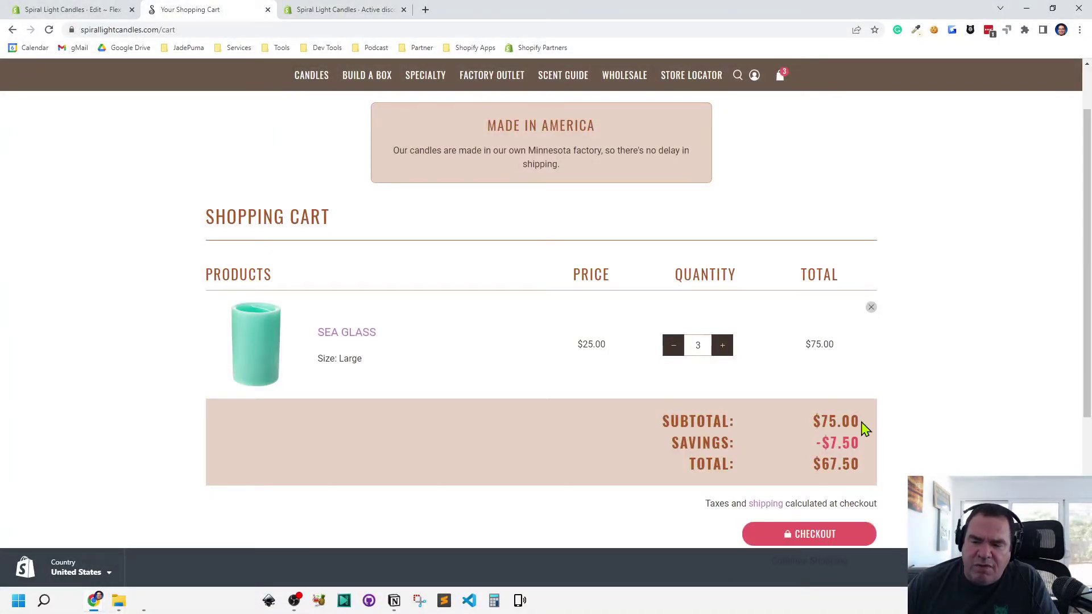
left_click_drag(828, 421, 864, 455)
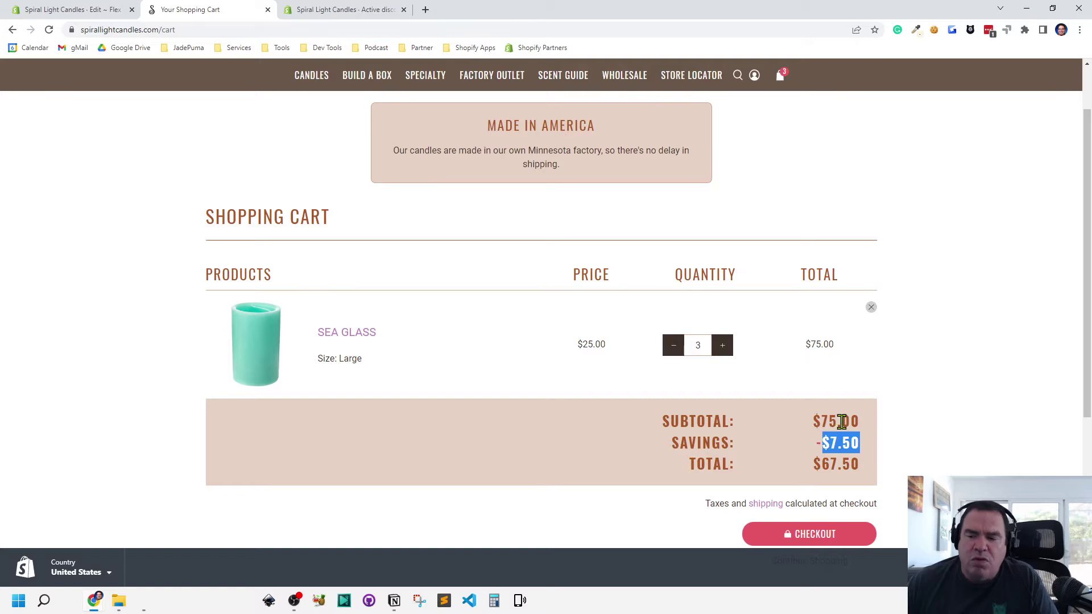
left_click_drag(814, 463, 860, 463)
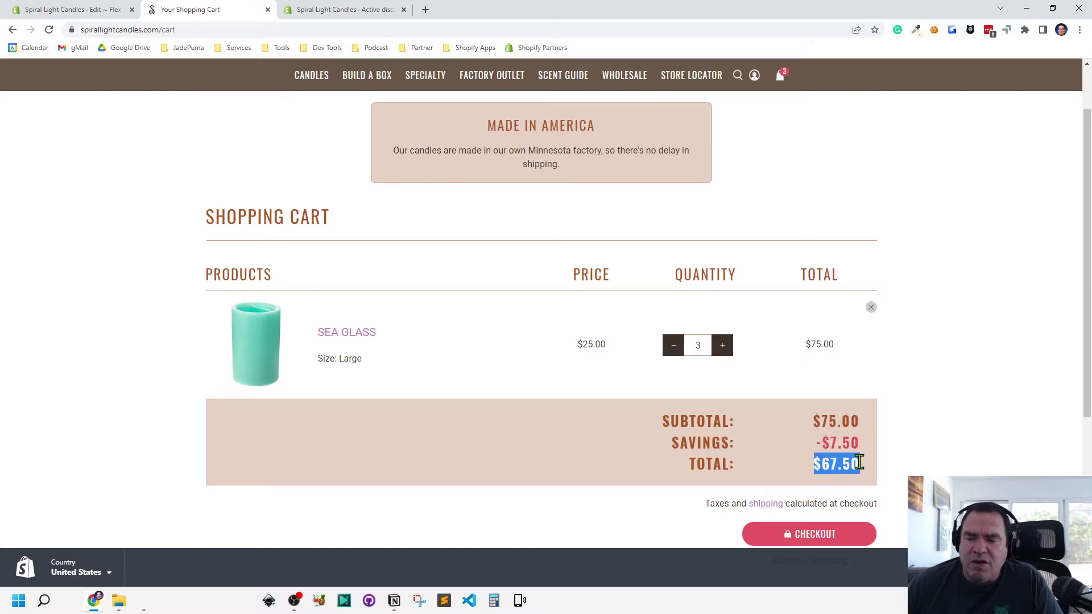
left_click(925, 430)
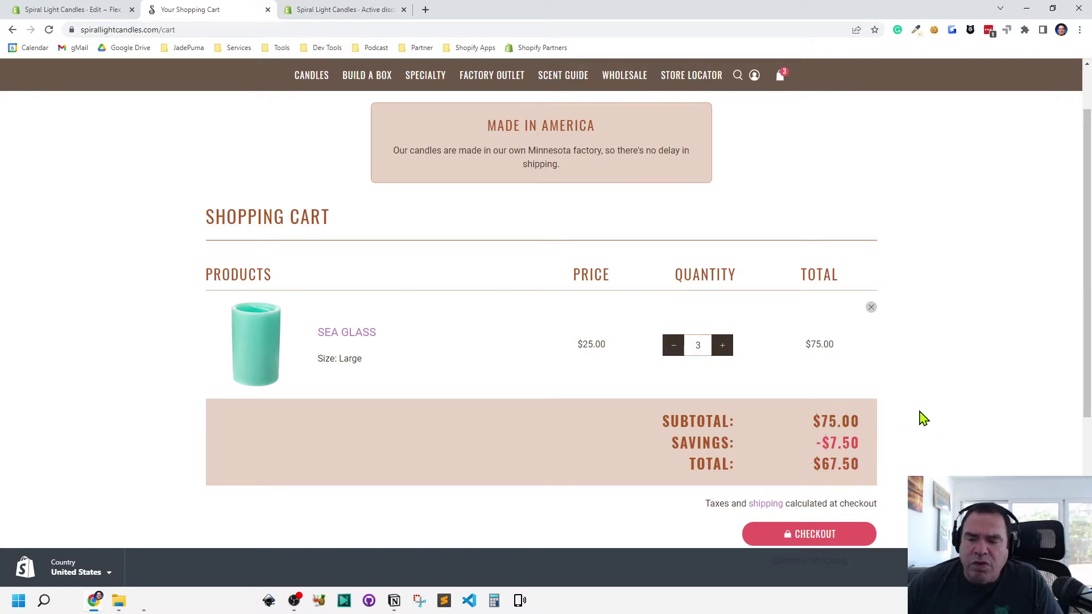
left_click_drag(672, 442, 873, 468)
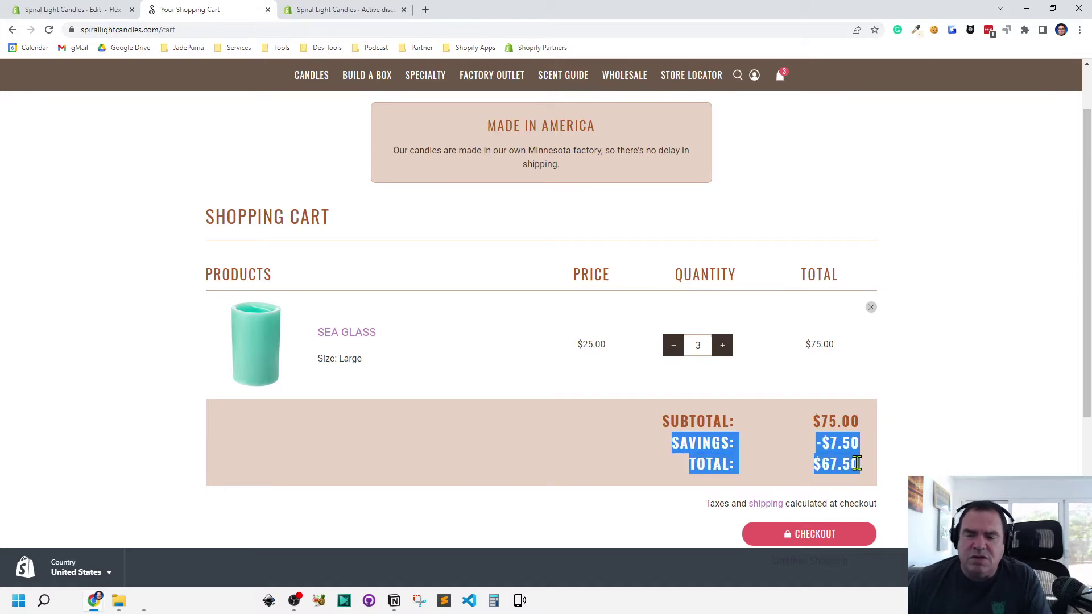
left_click_drag(664, 421, 831, 410)
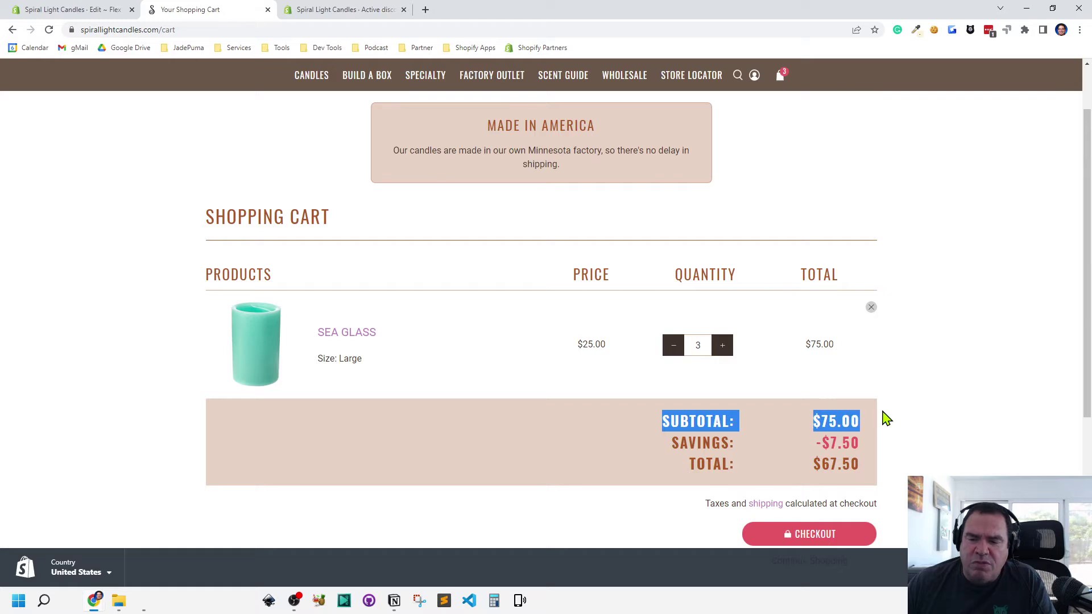
left_click_drag(674, 443, 870, 465)
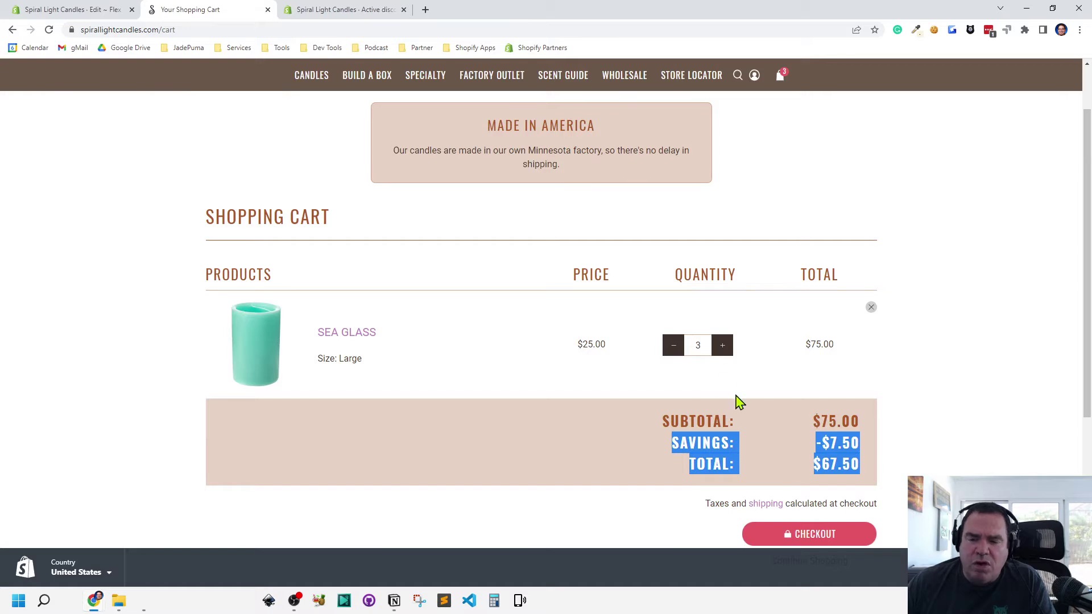
Raise the SEA GLASS quantity to 4 and check the recalculated savings and total amounts.
left_click(692, 393)
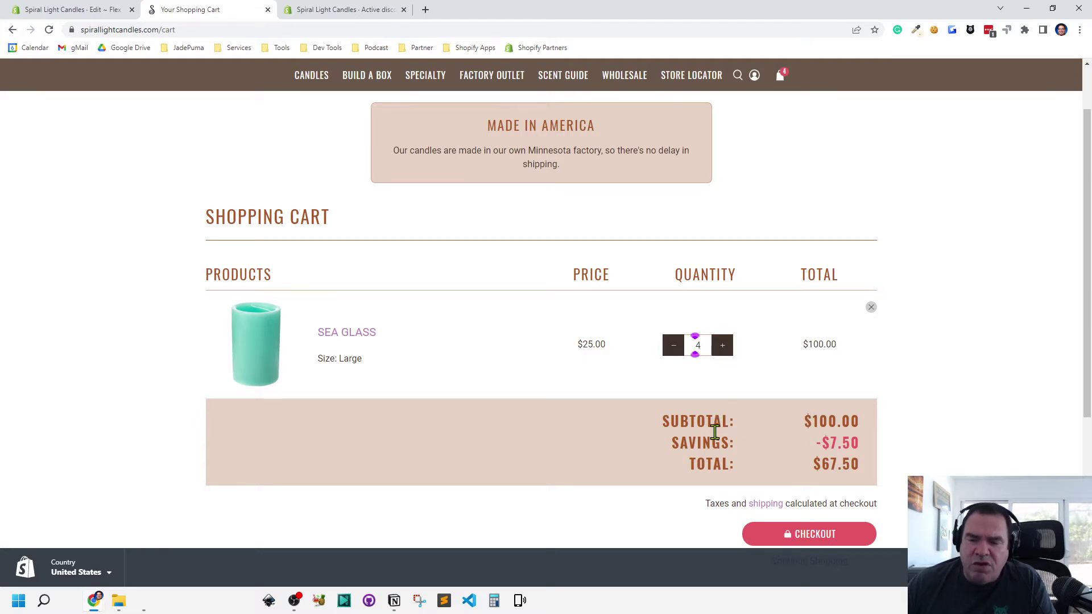
left_click_drag(815, 443, 881, 442)
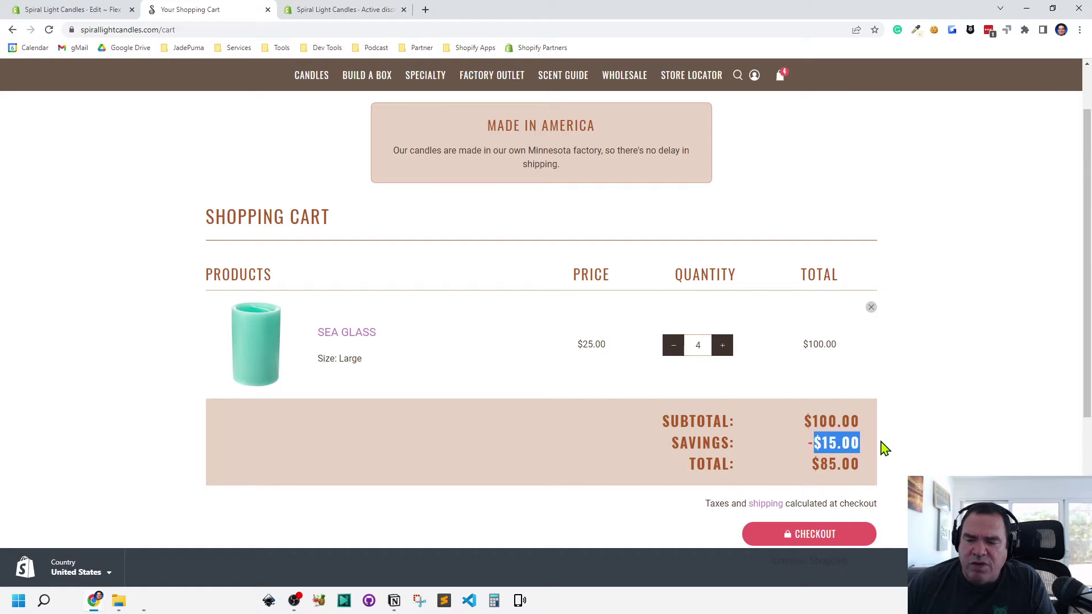
left_click_drag(820, 464, 864, 466)
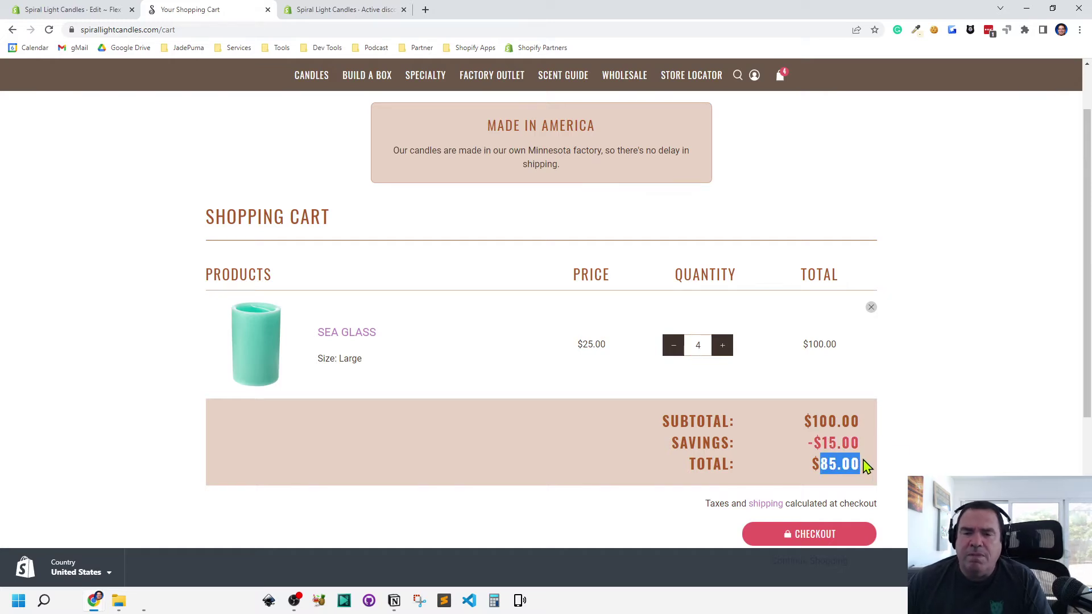
Switch to the theme code editor and examine the savings and total markup in the cart-automatic-discounts.liquid snippet.
left_click(78, 9)
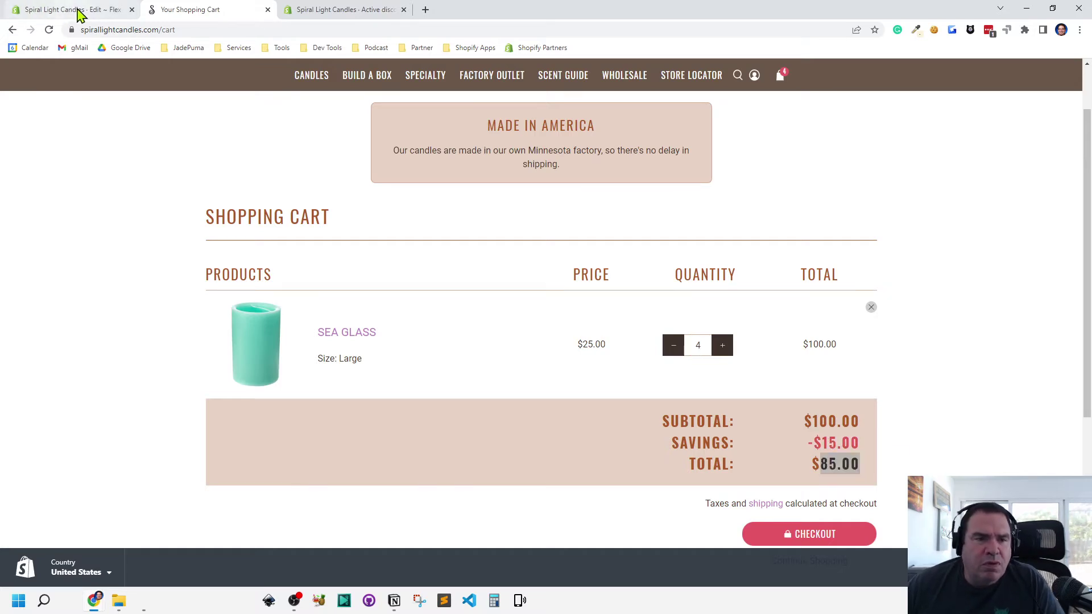
left_click(226, 113)
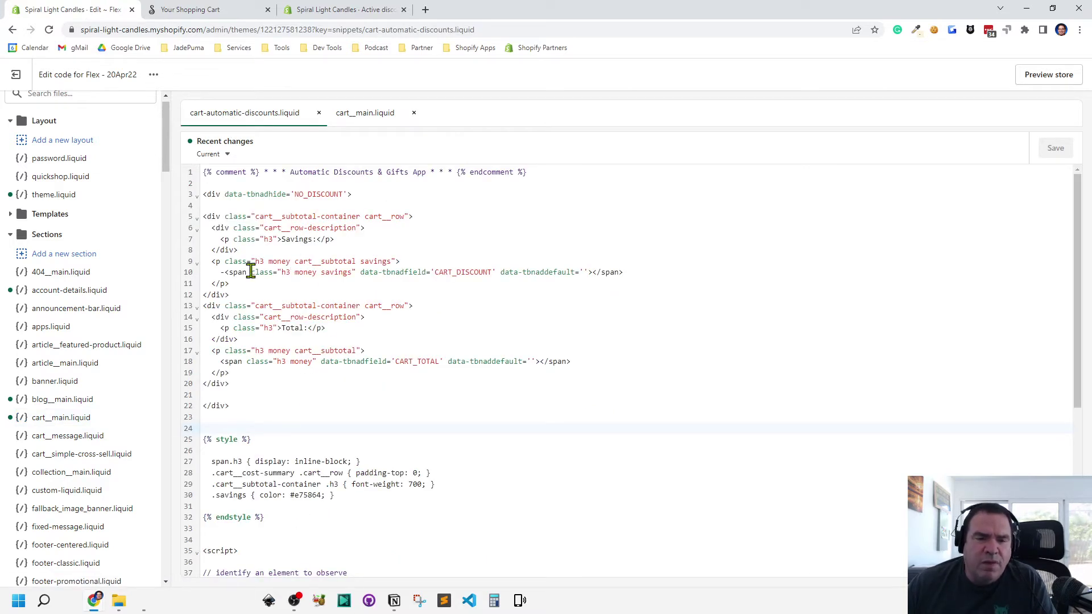
scroll(296, 222, "down", 2)
scroll(296, 222, "down", 3)
scroll(313, 287, "up", 5)
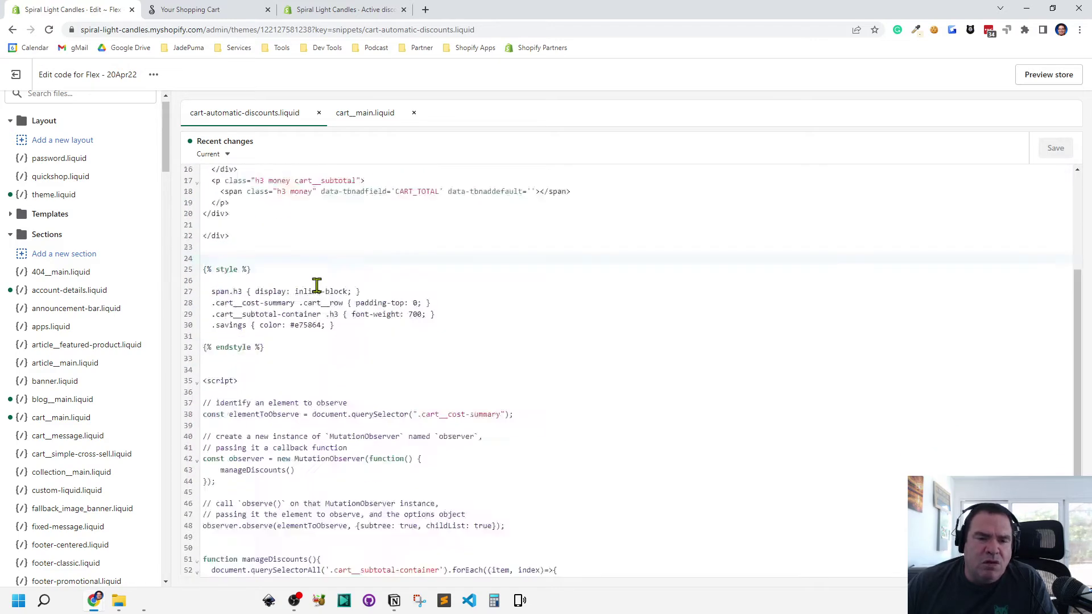
left_click(261, 404)
left_click_drag(261, 404, 205, 174)
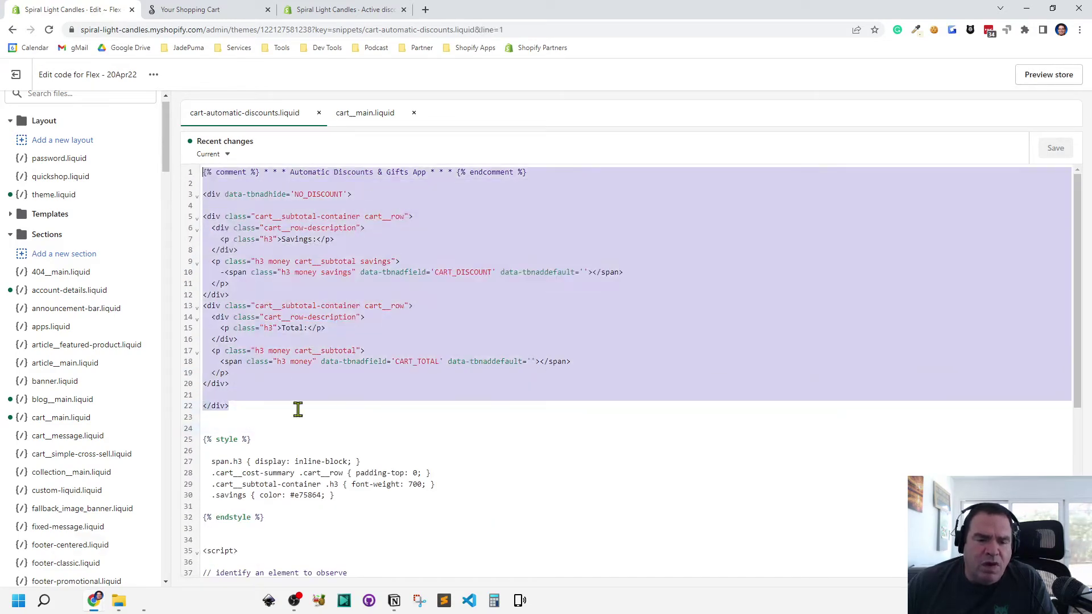
Examine the style block and the MutationObserver script with the manageDiscounts function in cart-automatic-discounts.liquid.
scroll(295, 406, "down", 3)
left_click_drag(309, 395, 203, 282)
scroll(288, 404, "down", 2)
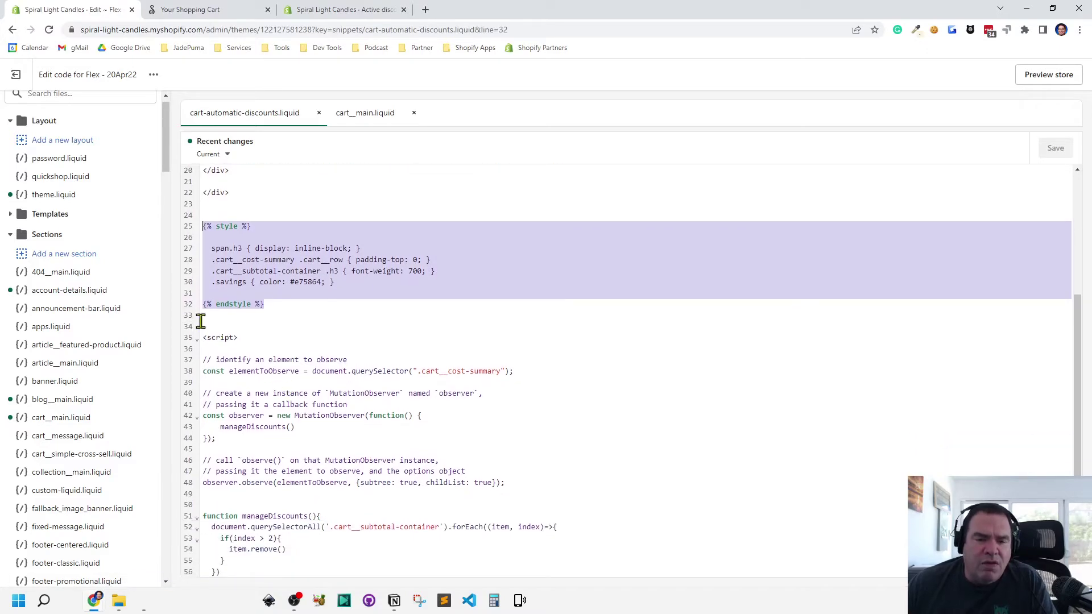
scroll(246, 386, "down", 2)
left_click_drag(244, 547, 191, 260)
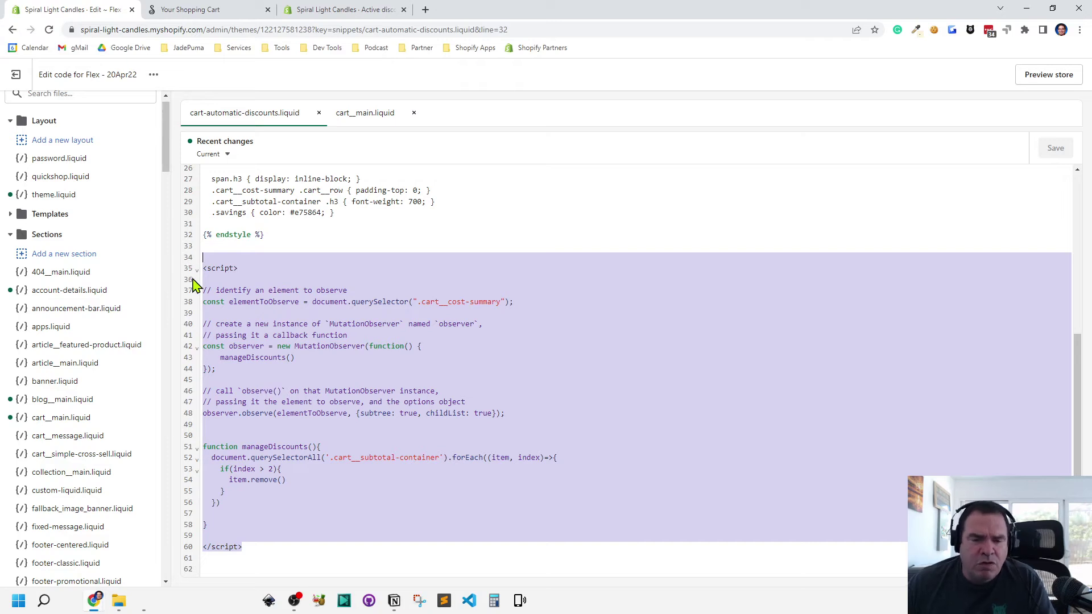
scroll(263, 319, "up", 5)
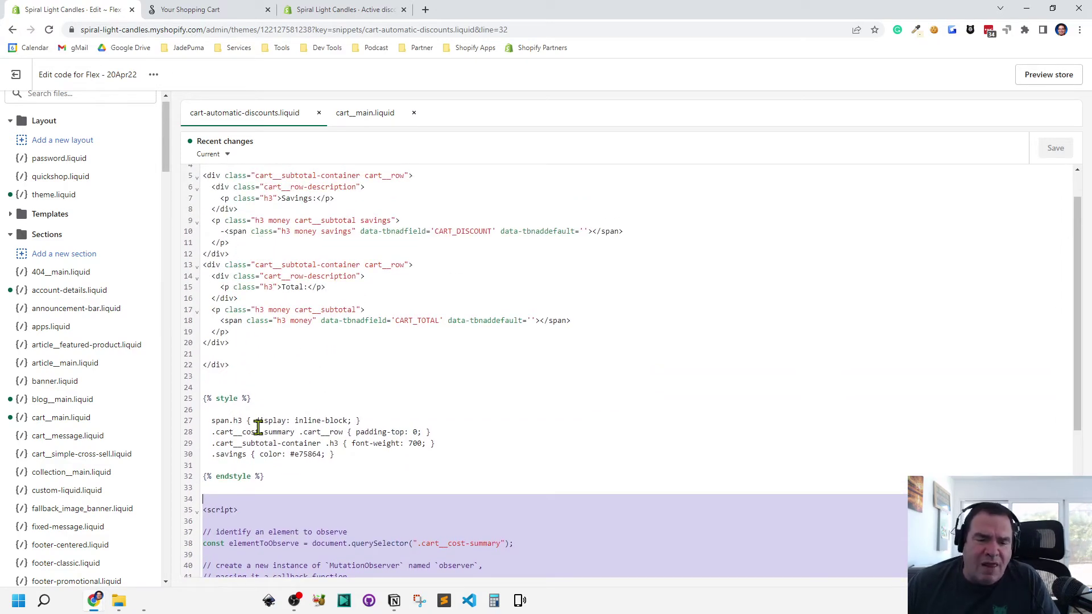
scroll(282, 433, "down", 3)
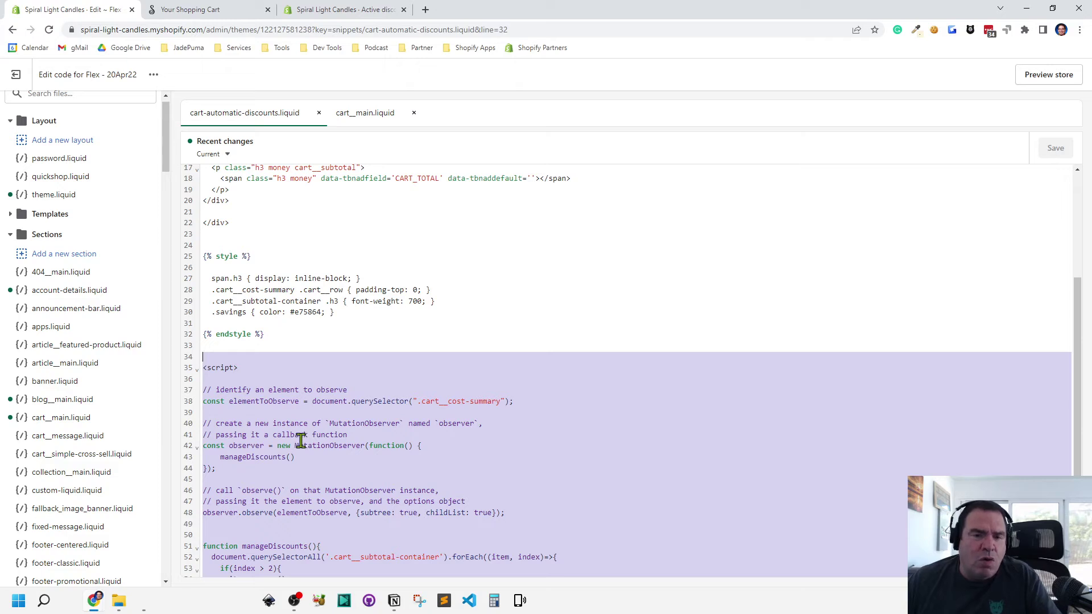
scroll(268, 292, "up", 2)
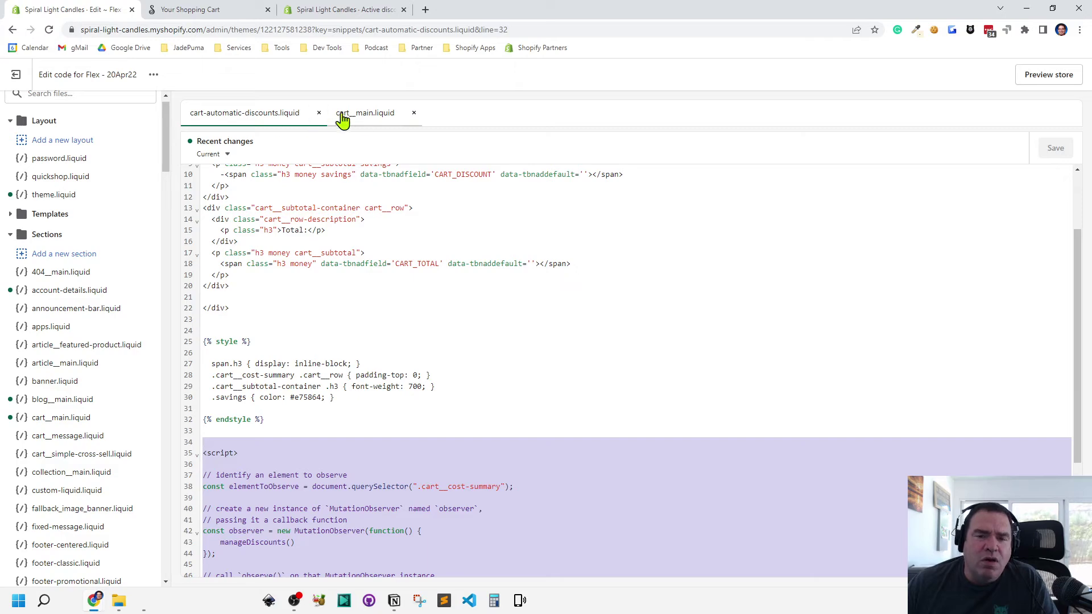
Open cart__main.liquid and examine the cart-automatic-discounts render line and the commented-out total savings block below it.
left_click(363, 119)
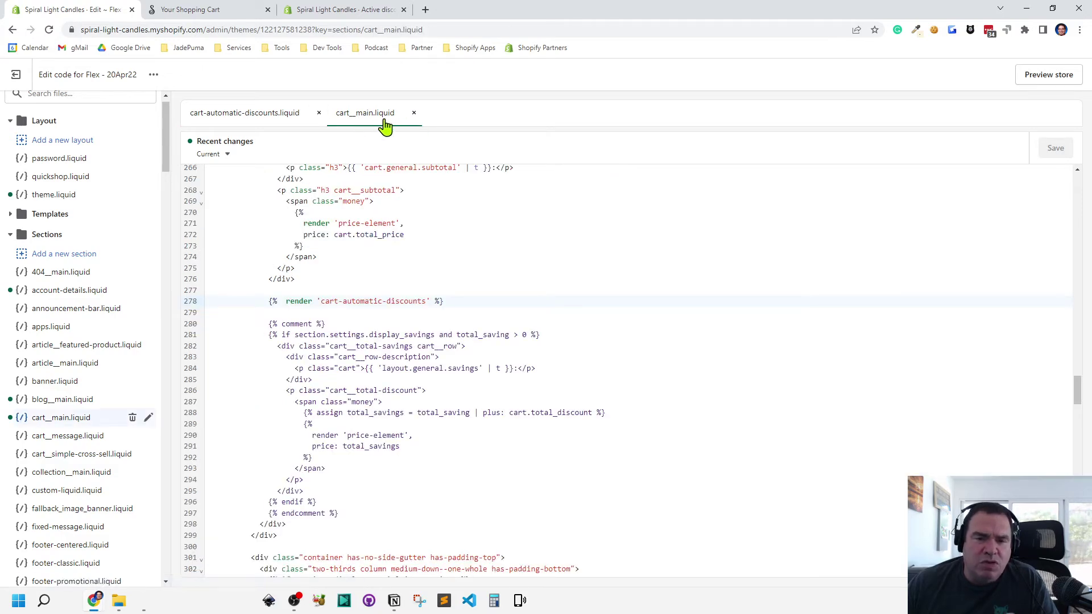
left_click(46, 238)
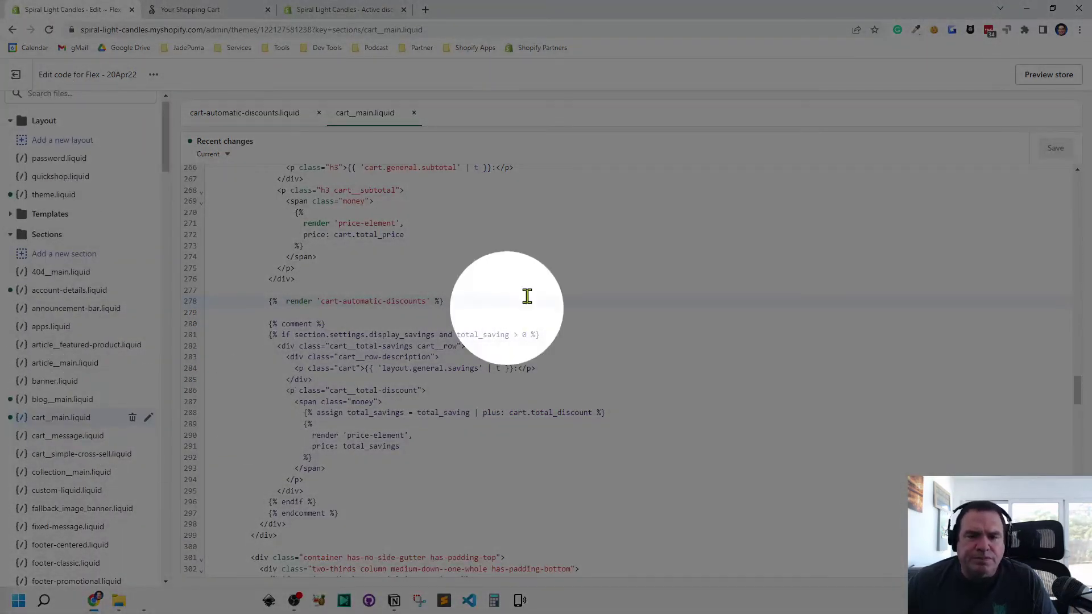
left_click(572, 254)
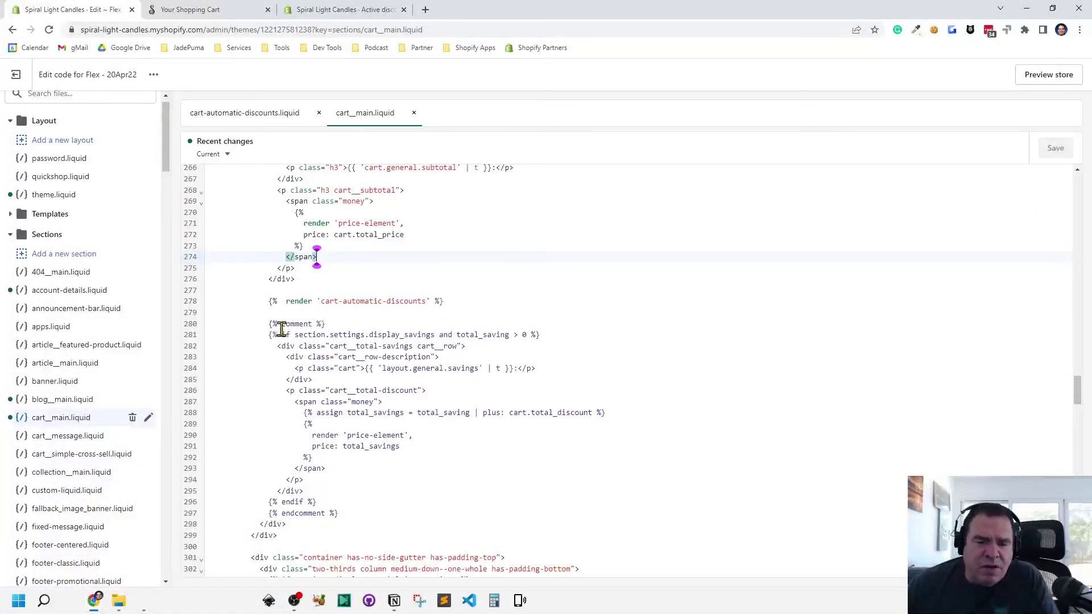
left_click_drag(268, 323, 433, 515)
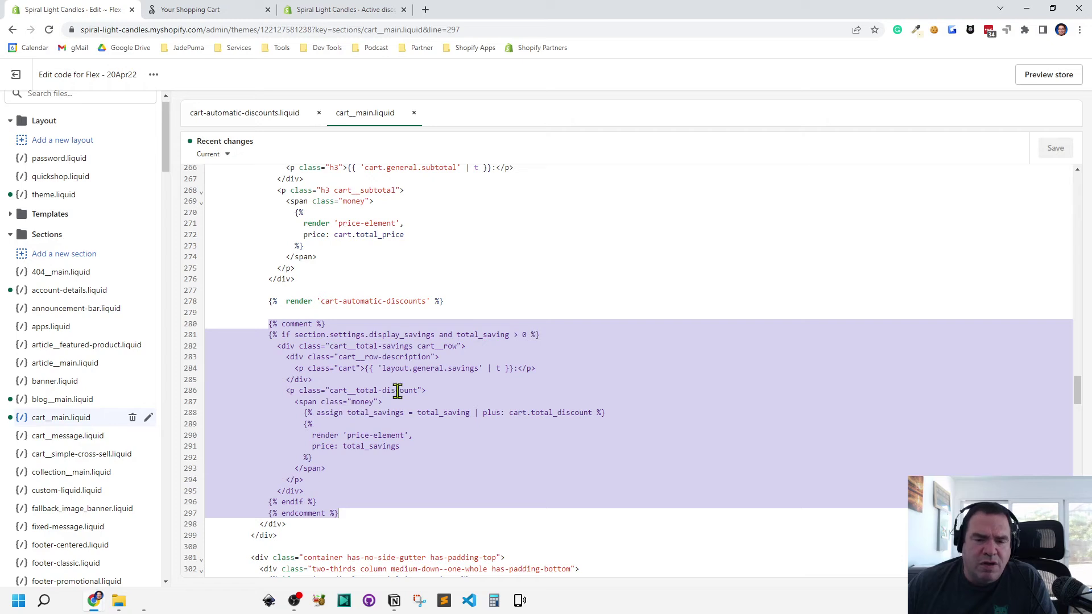
left_click(360, 378)
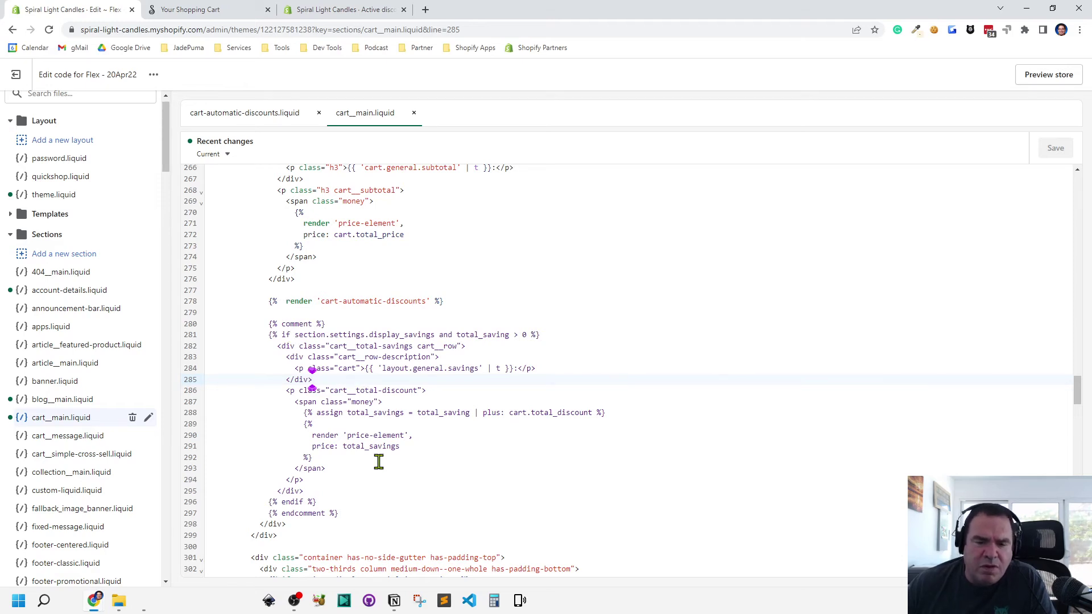
left_click(373, 390)
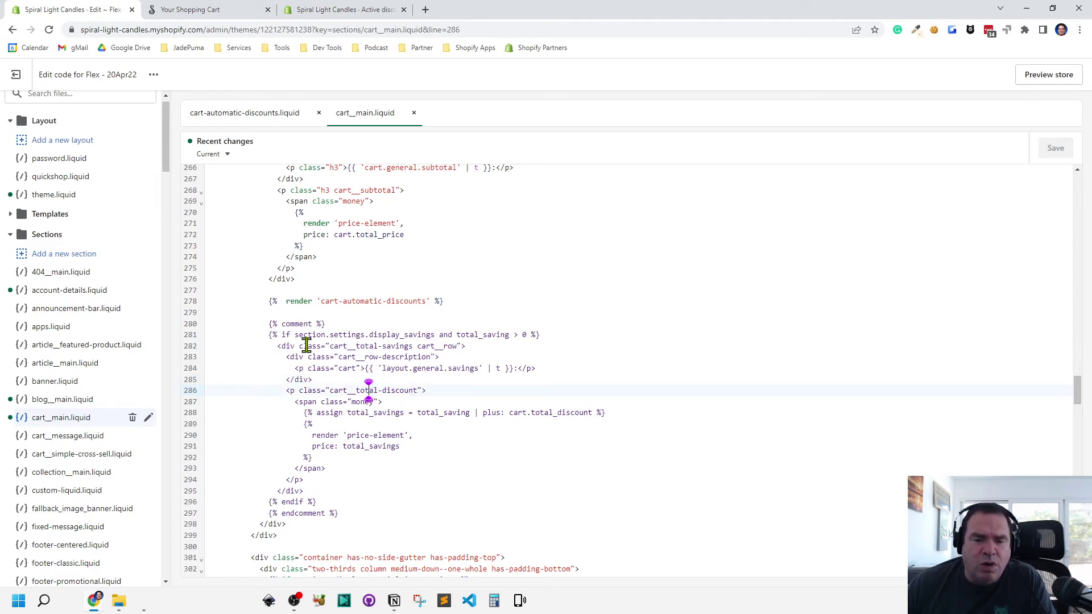
Examine the display_savings condition and the total savings block enclosed by the comment and endcomment tags in cart__main.liquid.
left_click_drag(294, 335, 195, 339)
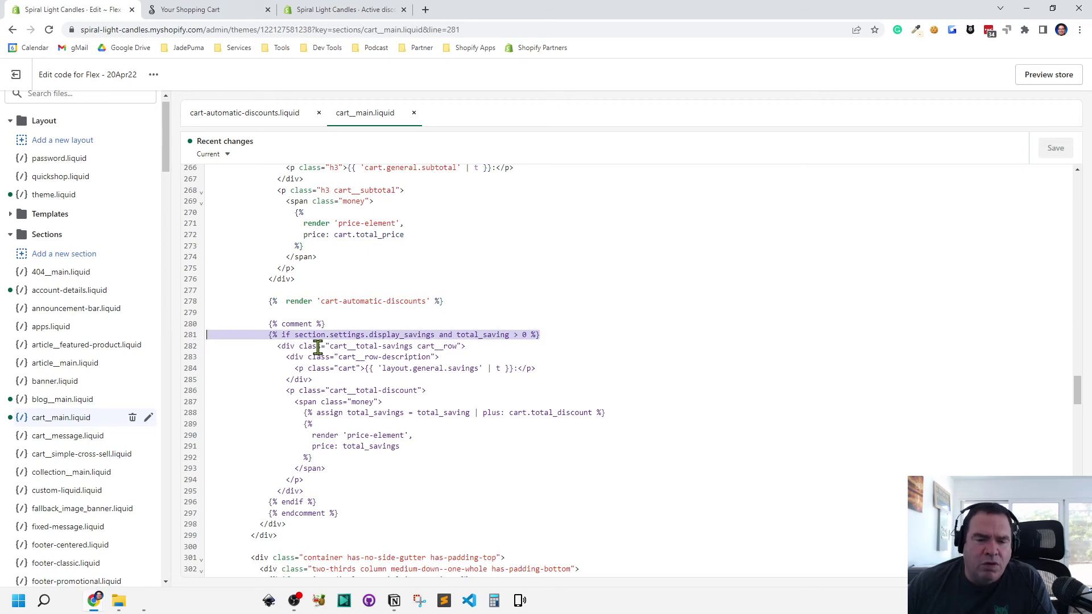
left_click(270, 323)
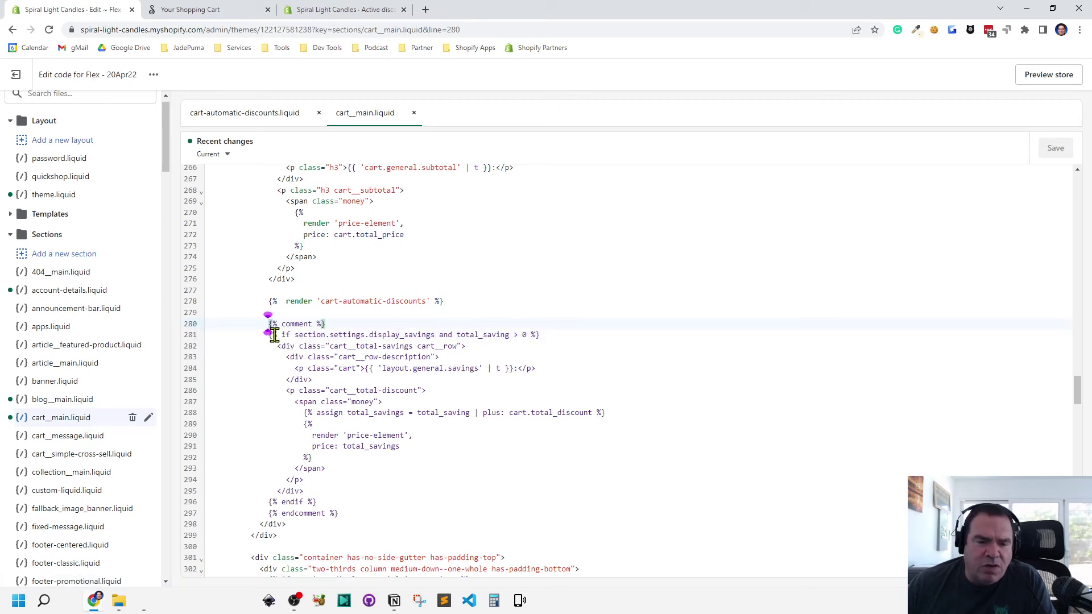
left_click(273, 335)
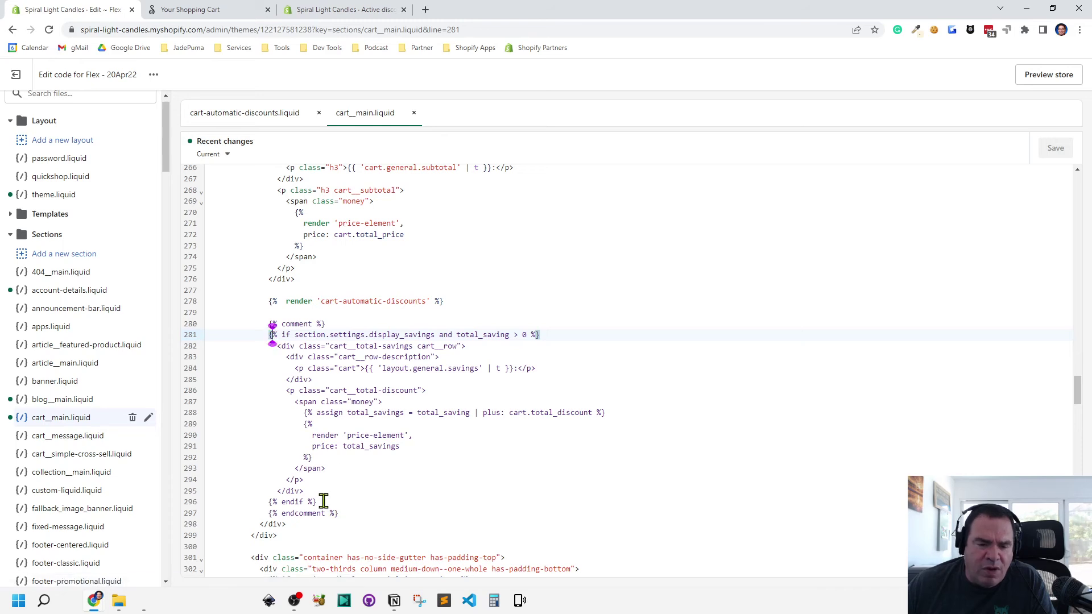
left_click_drag(324, 501, 185, 340)
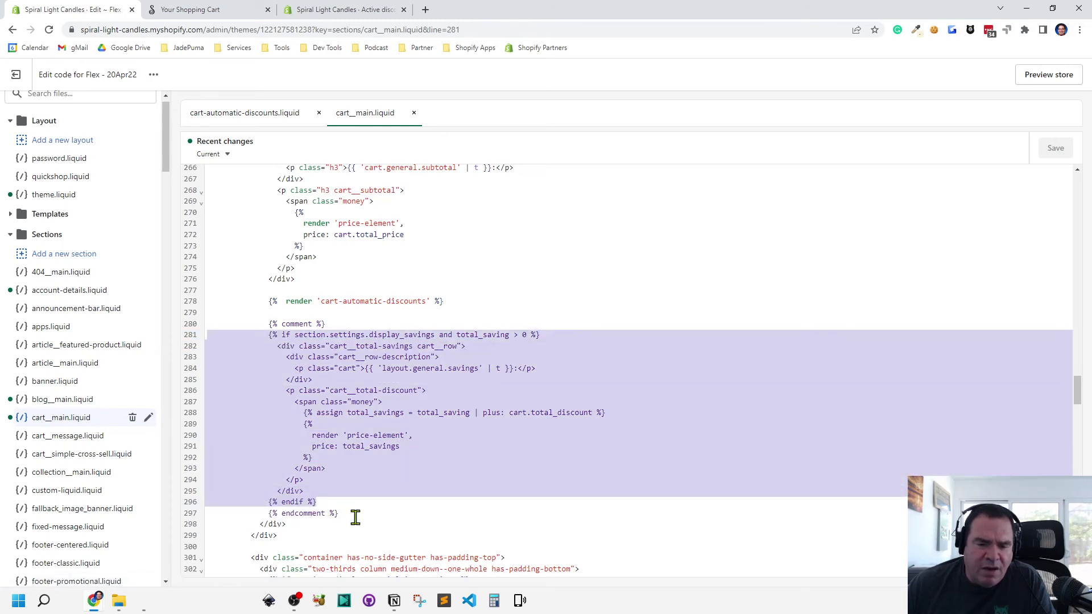
left_click_drag(355, 514, 205, 325)
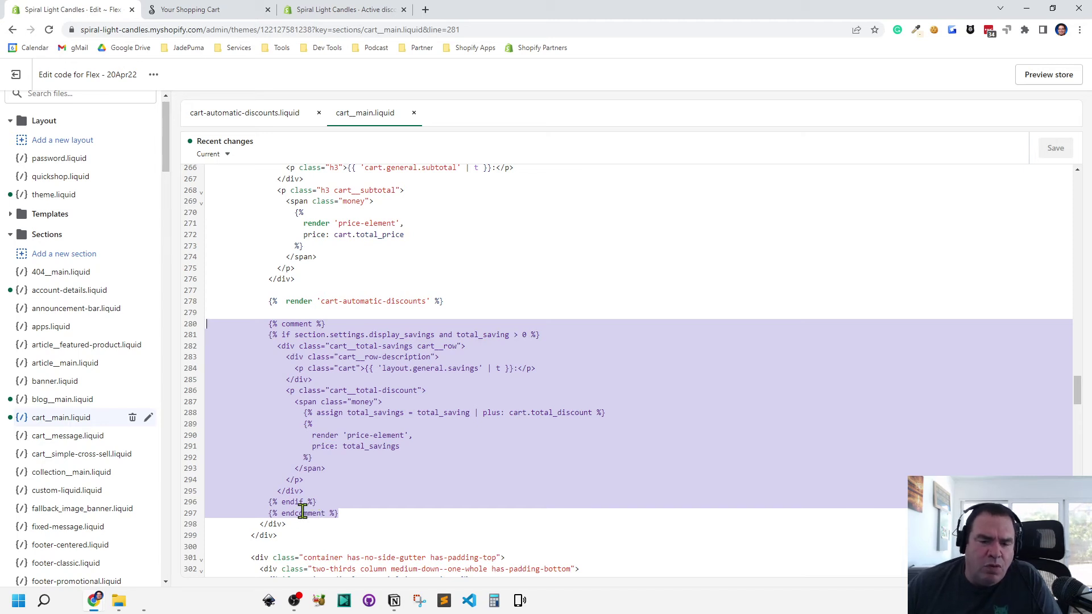
Highlight the cart-automatic-discounts render line in cart__main.liquid and view its output on the storefront cart page.
left_click(444, 301)
left_click_drag(443, 301, 267, 304)
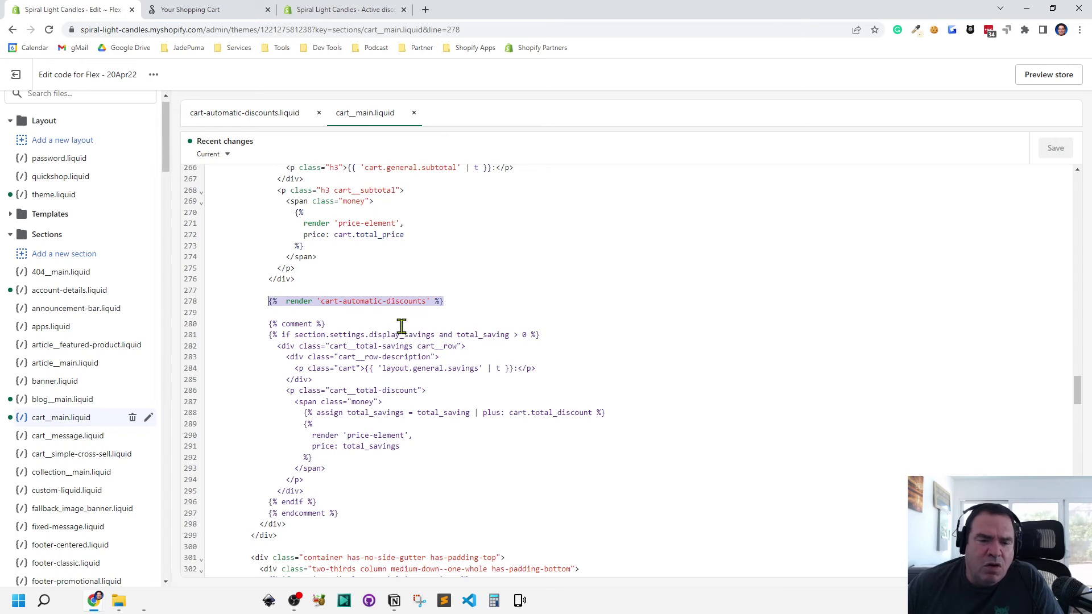
left_click(219, 11)
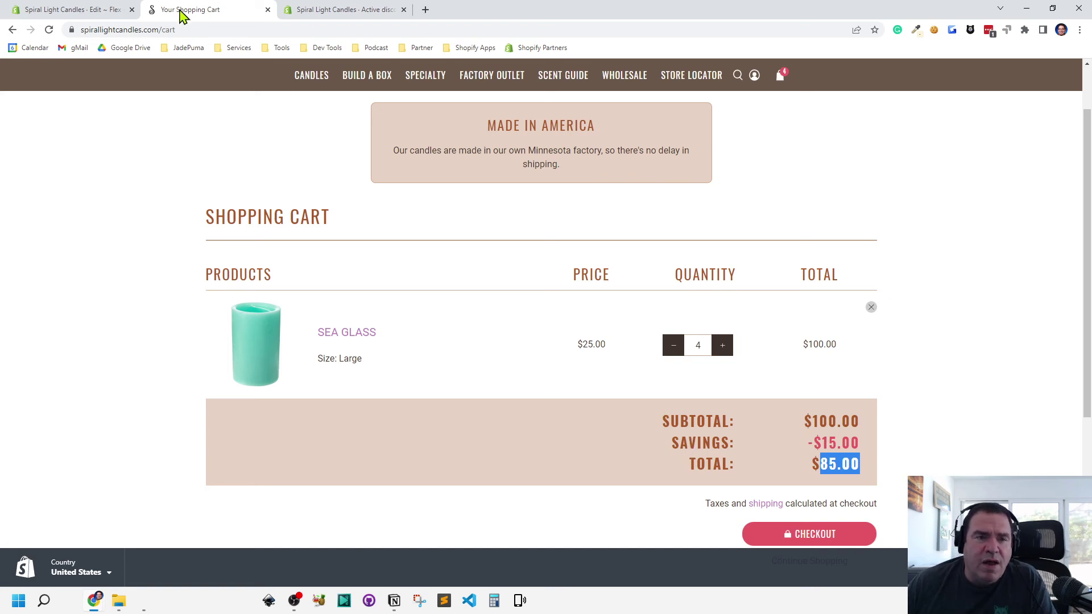
Return to cart-automatic-discounts.liquid in the theme code editor and examine its style rules, especially the .savings color value.
left_click(89, 9)
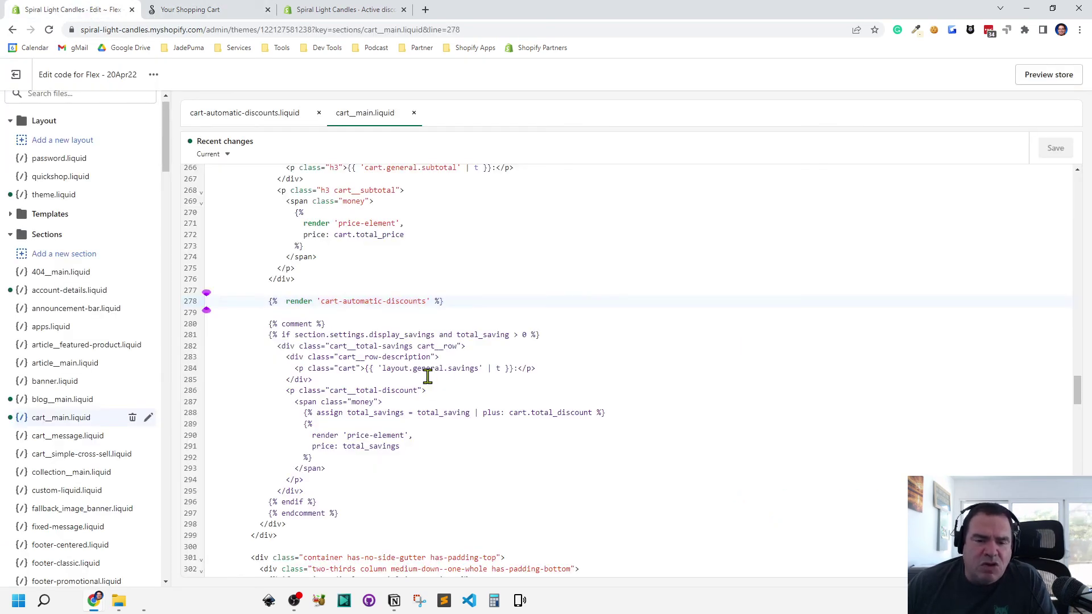
left_click(238, 123)
scroll(364, 363, "down", 1)
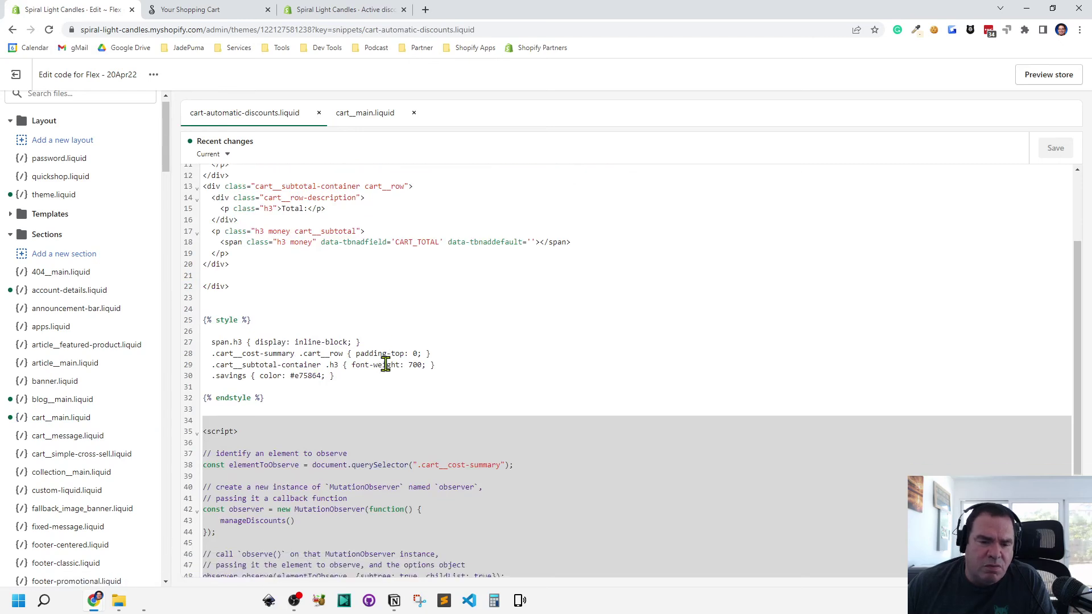
left_click_drag(338, 370, 207, 344)
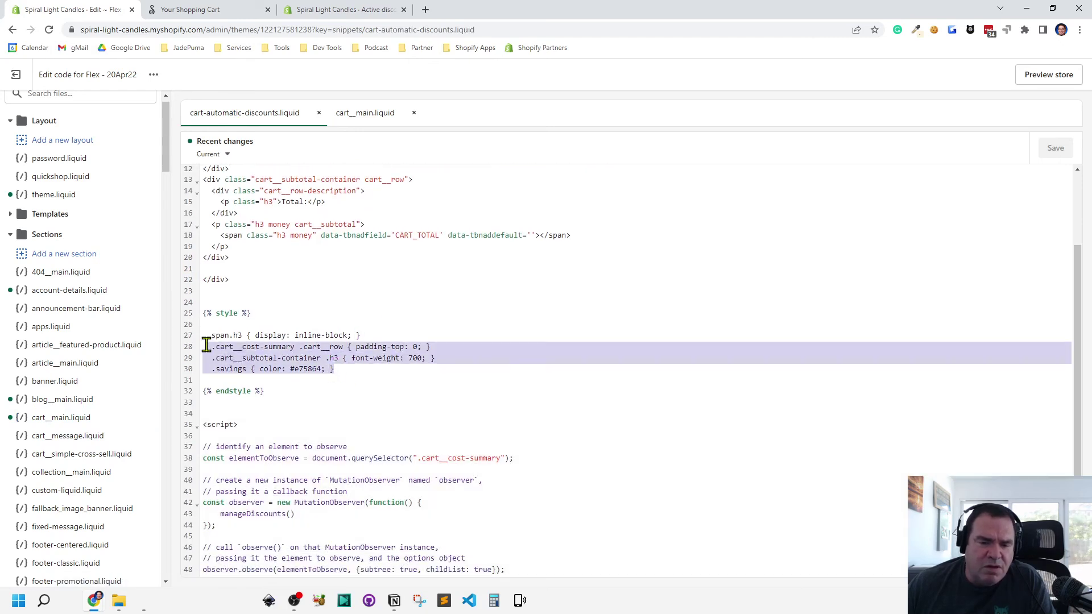
left_click(270, 380)
double_click(303, 369)
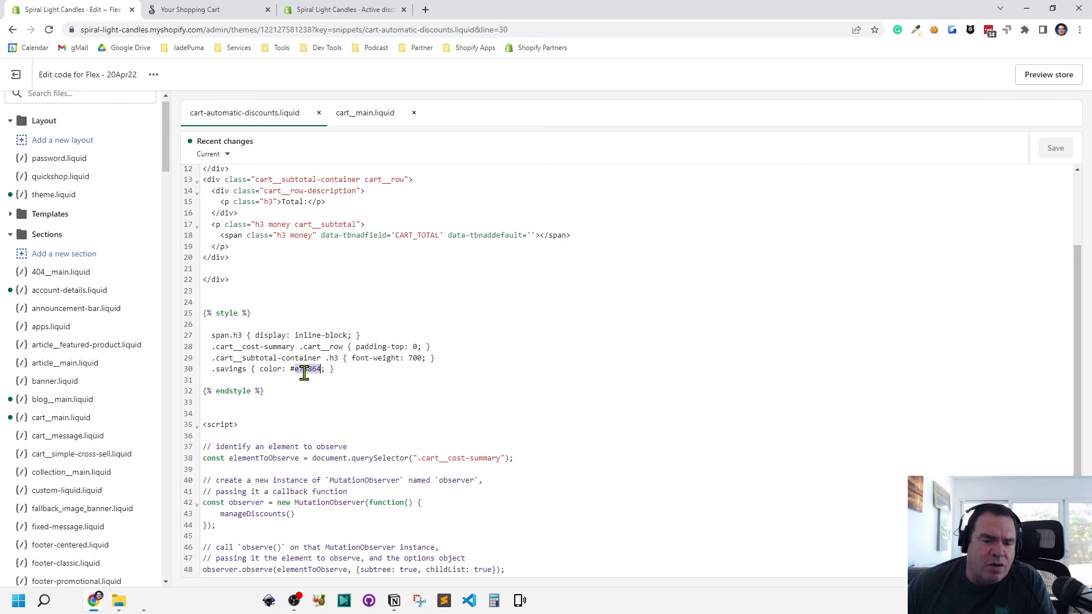
left_click(307, 370)
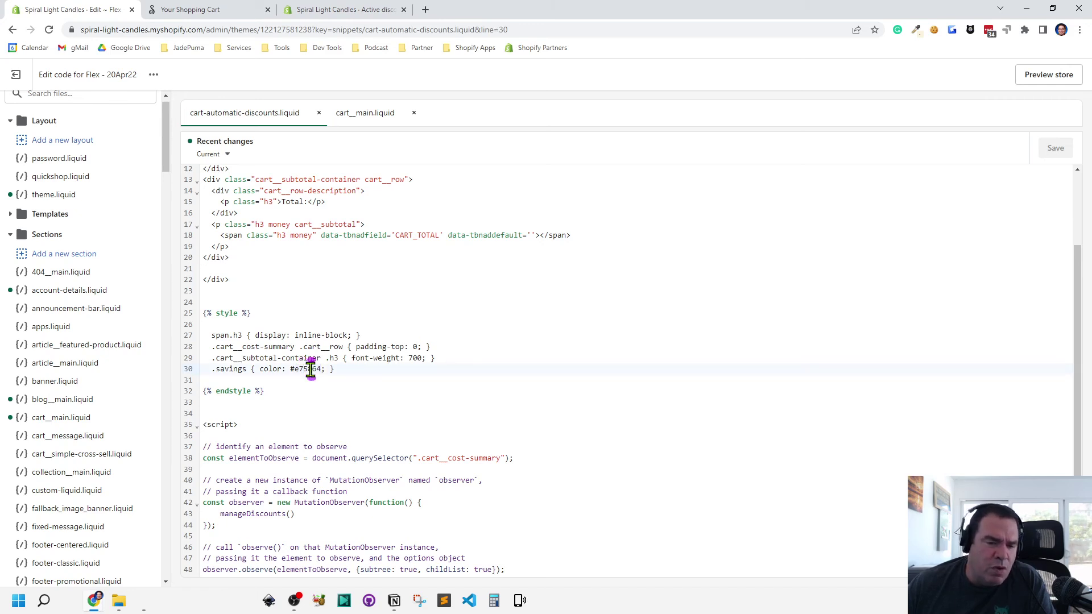
double_click(311, 369)
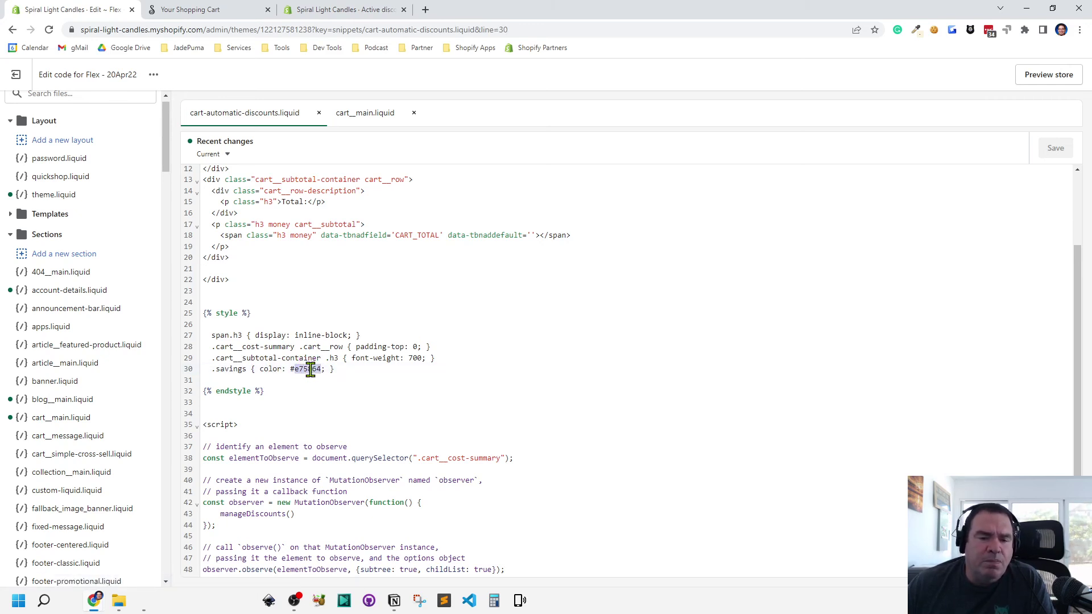
Inspect the styling of the savings and total rows on the storefront cart page, and return to the theme code editor.
left_click(233, 14)
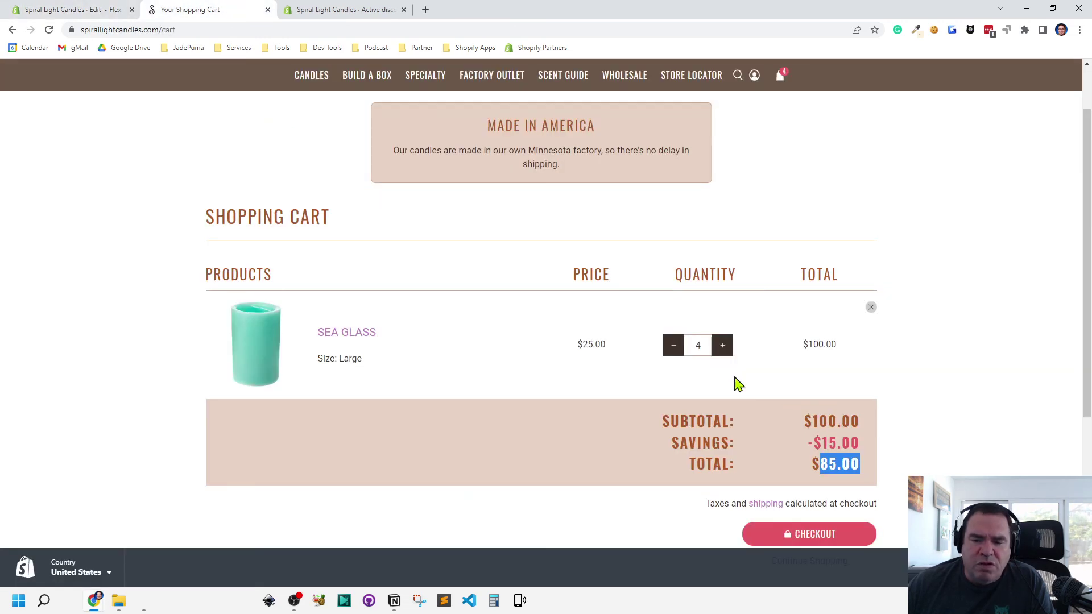
left_click(854, 465)
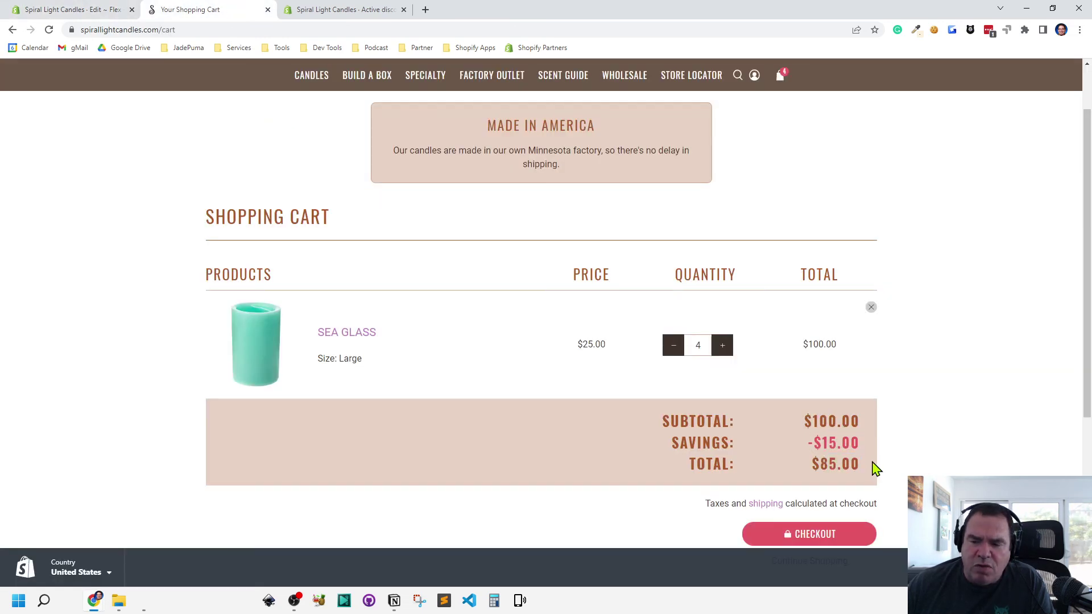
left_click_drag(853, 465, 686, 471)
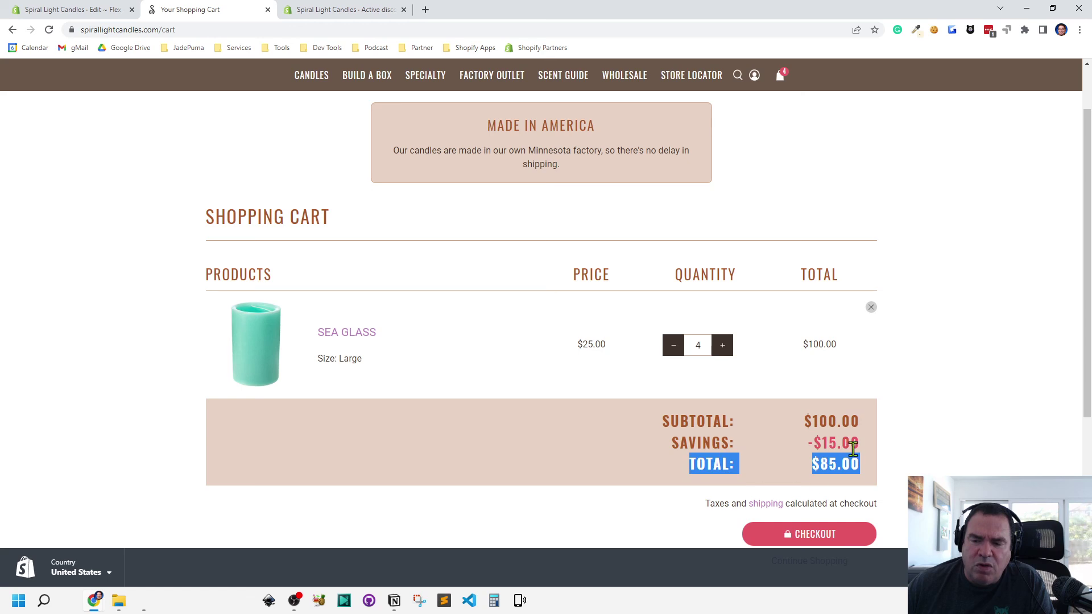
left_click_drag(863, 445, 797, 447)
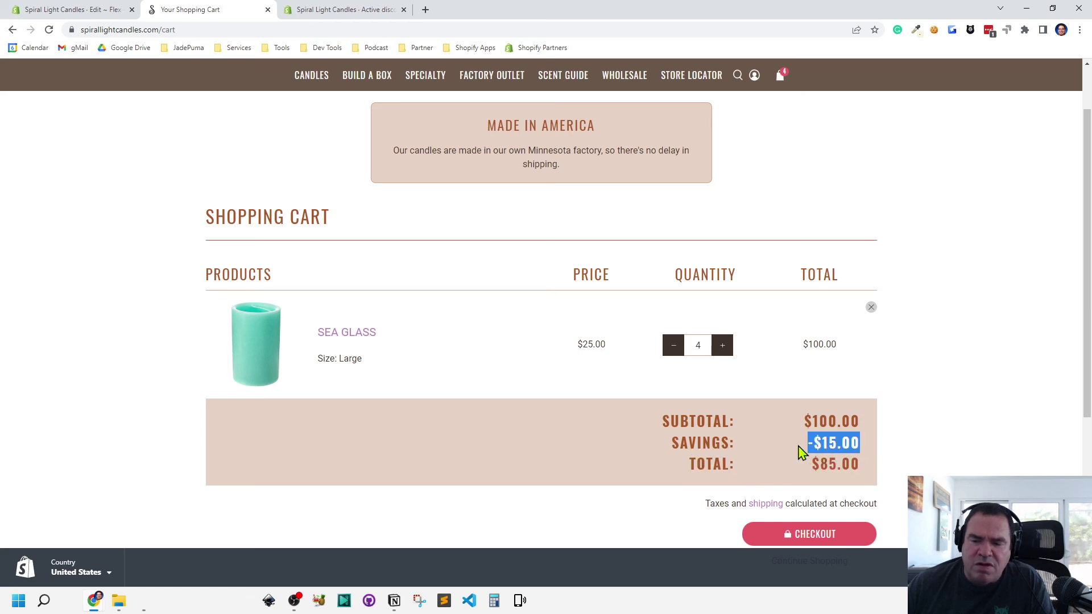
double_click(840, 448)
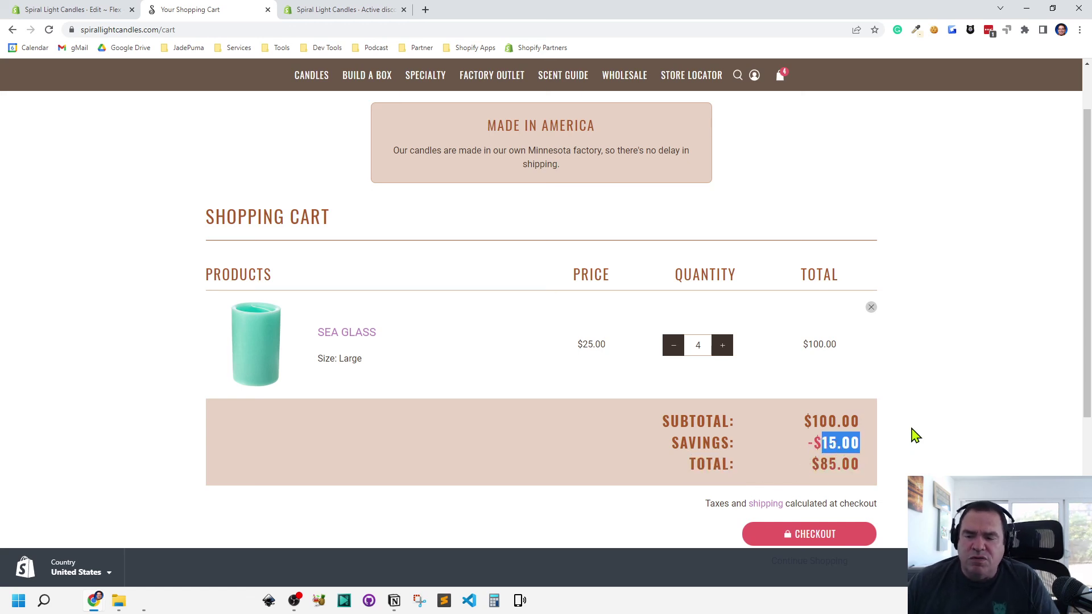
left_click(844, 449)
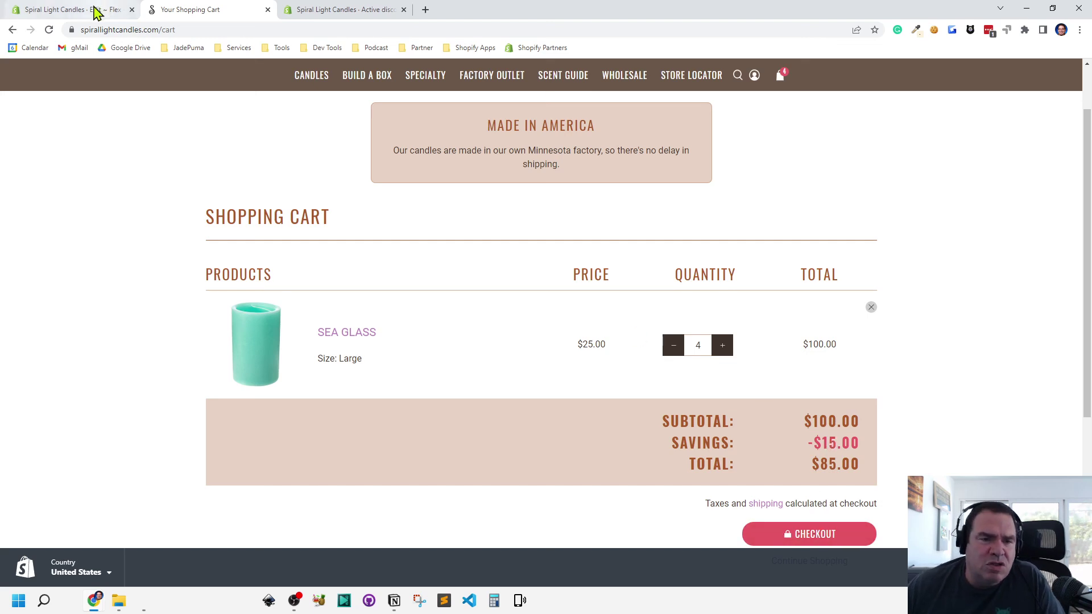
left_click(97, 12)
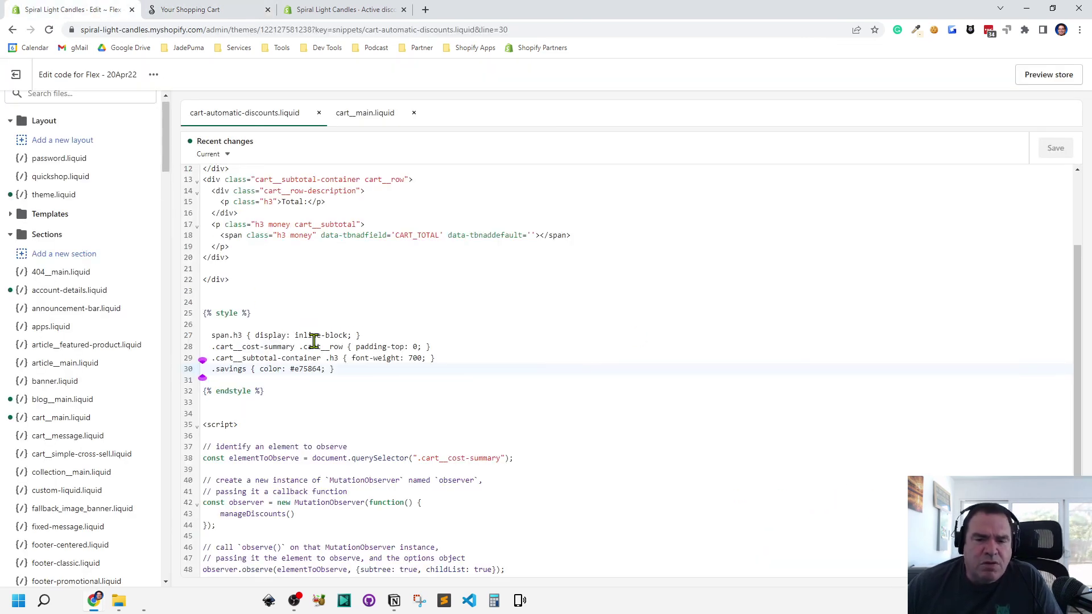